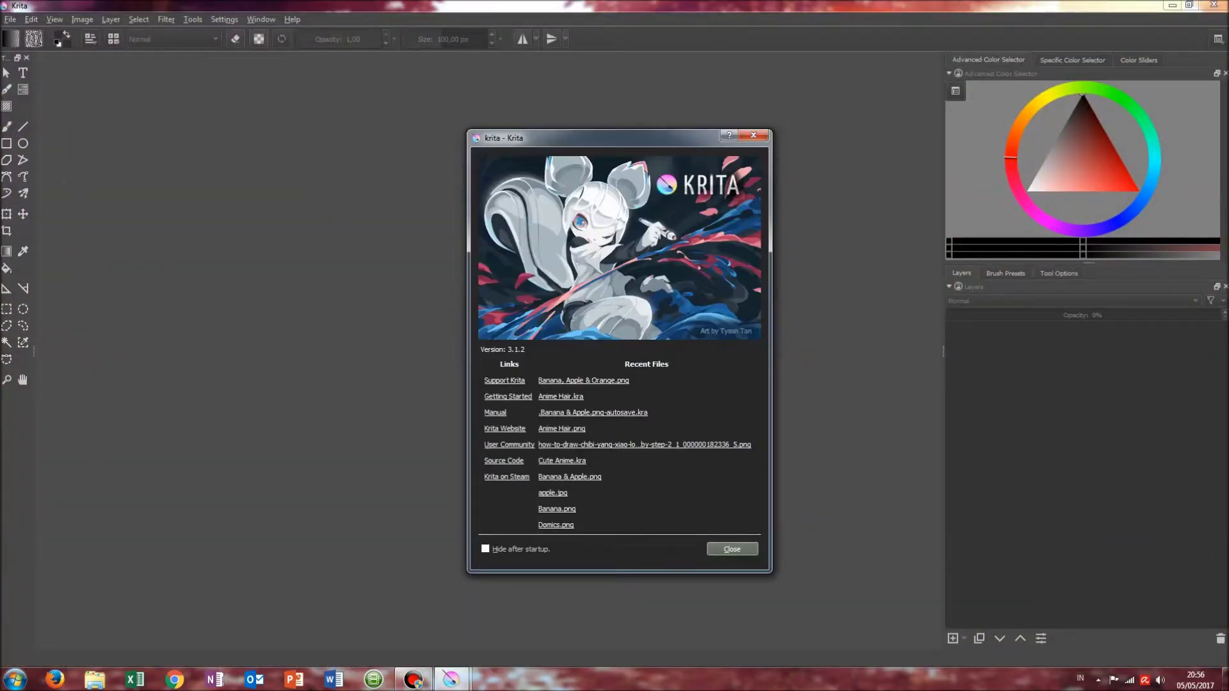
# - Create a new 1920 x 1080 px document named Banana
pyautogui.click(731, 549)
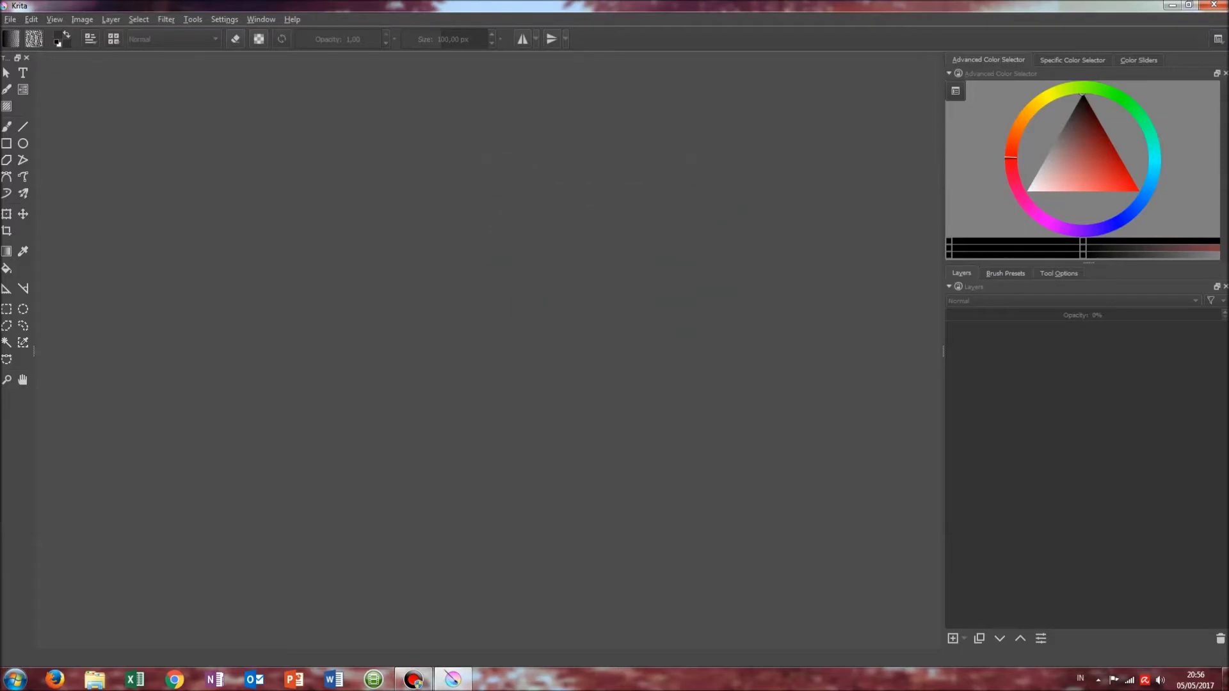
pyautogui.click(10, 20)
pyautogui.click(24, 34)
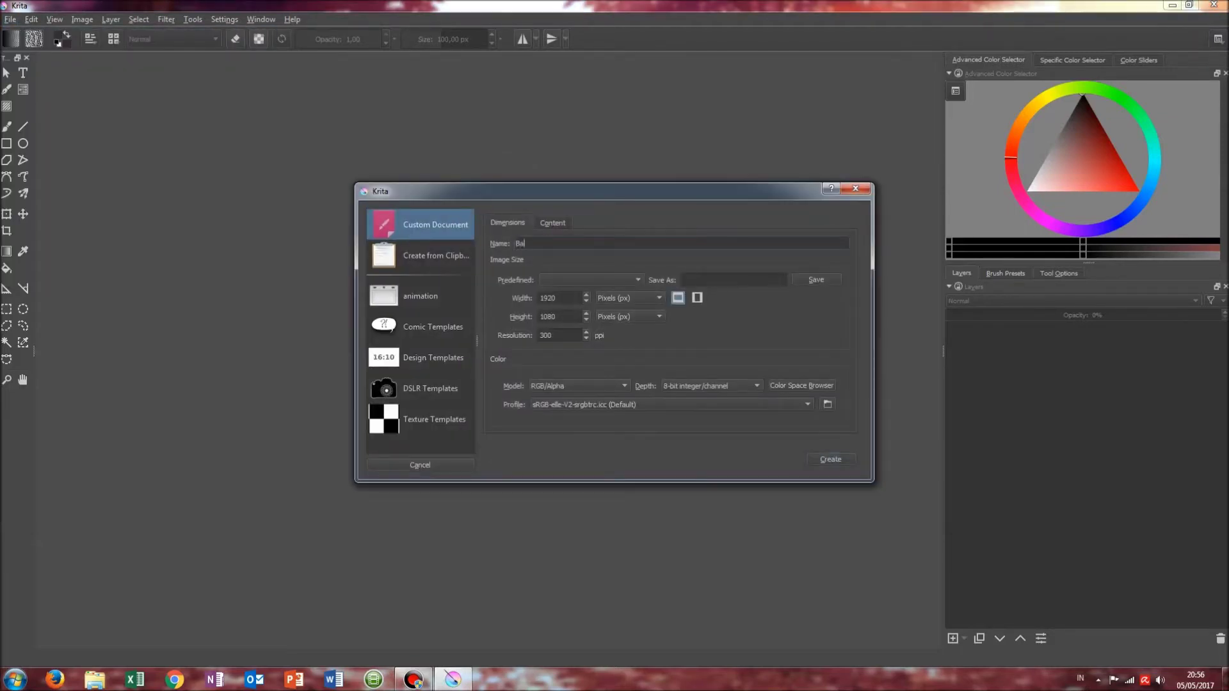
pyautogui.press('Return')
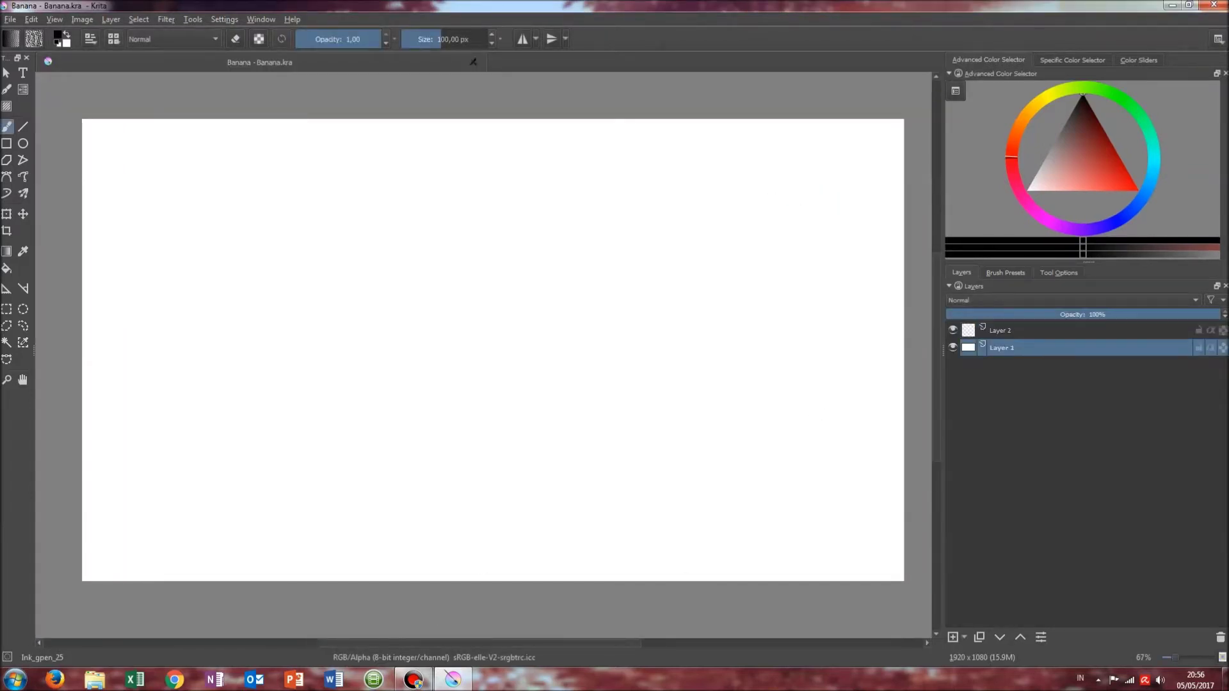
# - Try out the Ink_gpen_25 brush on Layer 2 and set its size to 11.47 px
pyautogui.moveTo(766, 350); pyautogui.dragTo(510, 389)
pyautogui.hotkey('ctrl', 'z')
pyautogui.moveTo(878, 191); pyautogui.dragTo(725, 400)
pyautogui.hotkey('ctrl', 'z')
pyautogui.click(428, 40)
pyautogui.moveTo(417, 156); pyautogui.dragTo(334, 284)
pyautogui.hotkey('ctrl', 'z')
pyautogui.press('[')
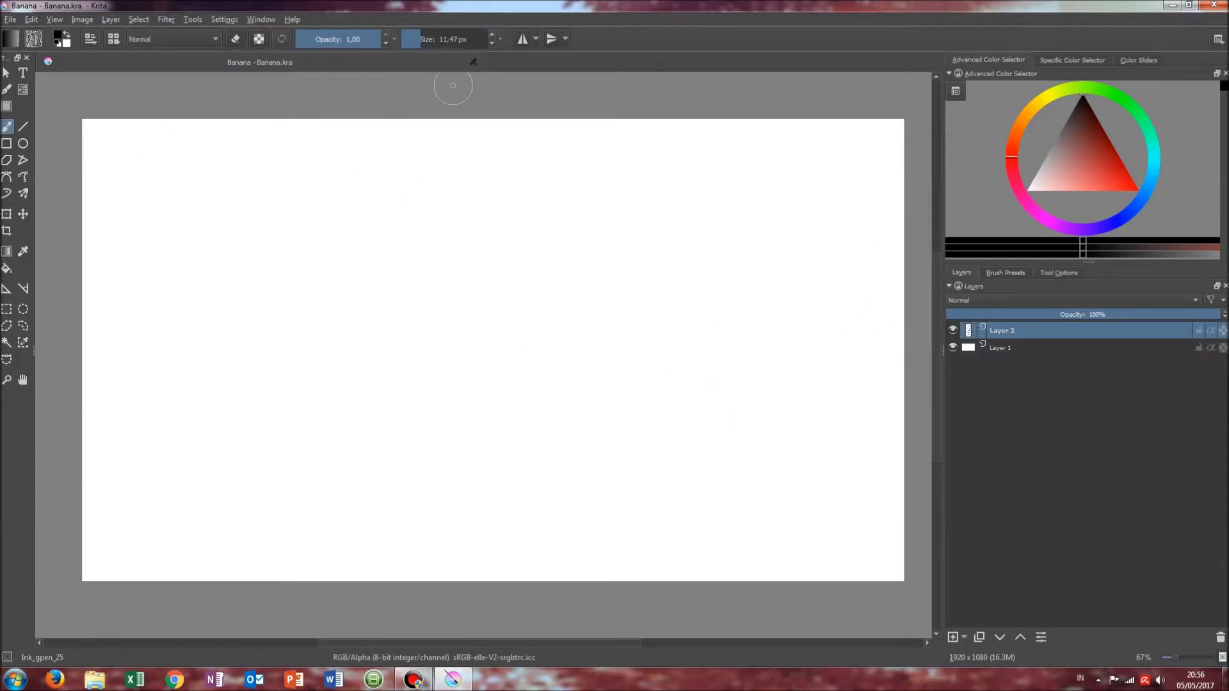
pyautogui.moveTo(457, 156)
pyautogui.mouseDown()
pyautogui.moveTo(392, 229)
pyautogui.moveTo(373, 438)
pyautogui.moveTo(396, 479)
pyautogui.moveTo(408, 288)
pyautogui.moveTo(459, 136)
pyautogui.moveTo(335, 323)
pyautogui.moveTo(404, 216)
pyautogui.moveTo(369, 451)
pyautogui.moveTo(433, 519)
pyautogui.moveTo(418, 379)
pyautogui.moveTo(462, 152)
pyautogui.mouseUp()
pyautogui.hotkey('ctrl', 'z')
pyautogui.hotkey('ctrl', 'z')
pyautogui.hotkey('ctrl', 'z')
pyautogui.moveTo(451, 195)
pyautogui.mouseDown()
pyautogui.moveTo(340, 295)
pyautogui.moveTo(427, 517)
pyautogui.mouseUp()
pyautogui.hotkey('ctrl', 'z')
pyautogui.moveTo(485, 206)
pyautogui.mouseDown()
pyautogui.moveTo(488, 356)
pyautogui.moveTo(519, 204)
pyautogui.moveTo(464, 483)
pyautogui.moveTo(510, 199)
pyautogui.mouseUp()
pyautogui.hotkey('ctrl', 'z')
pyautogui.hotkey('ctrl', 'z')
pyautogui.moveTo(545, 151)
pyautogui.mouseDown()
pyautogui.moveTo(450, 407)
pyautogui.moveTo(497, 406)
pyautogui.moveTo(530, 157)
pyautogui.mouseUp()
pyautogui.hotkey('ctrl', 'z')
pyautogui.moveTo(446, 142)
pyautogui.mouseDown()
pyautogui.moveTo(417, 429)
pyautogui.moveTo(425, 263)
pyautogui.mouseUp()
pyautogui.hotkey('ctrl', 'z')
# - Draw a closed, curved banana outline in black in the upper middle of the canvas
pyautogui.moveTo(488, 144)
pyautogui.mouseDown()
pyautogui.moveTo(412, 384)
pyautogui.moveTo(425, 215)
pyautogui.moveTo(469, 130)
pyautogui.mouseUp()
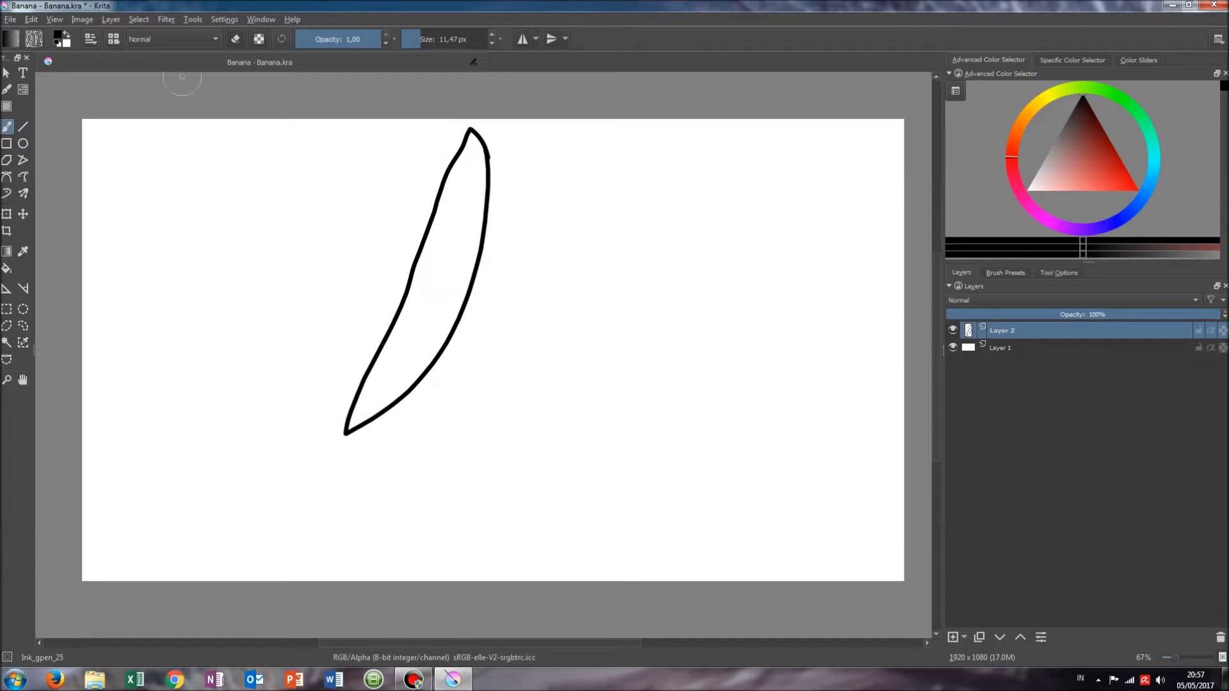
pyautogui.hotkey('ctrl', 'z')
pyautogui.moveTo(472, 150)
pyautogui.mouseDown()
pyautogui.moveTo(375, 406)
pyautogui.moveTo(460, 138)
pyautogui.moveTo(471, 150)
pyautogui.mouseUp()
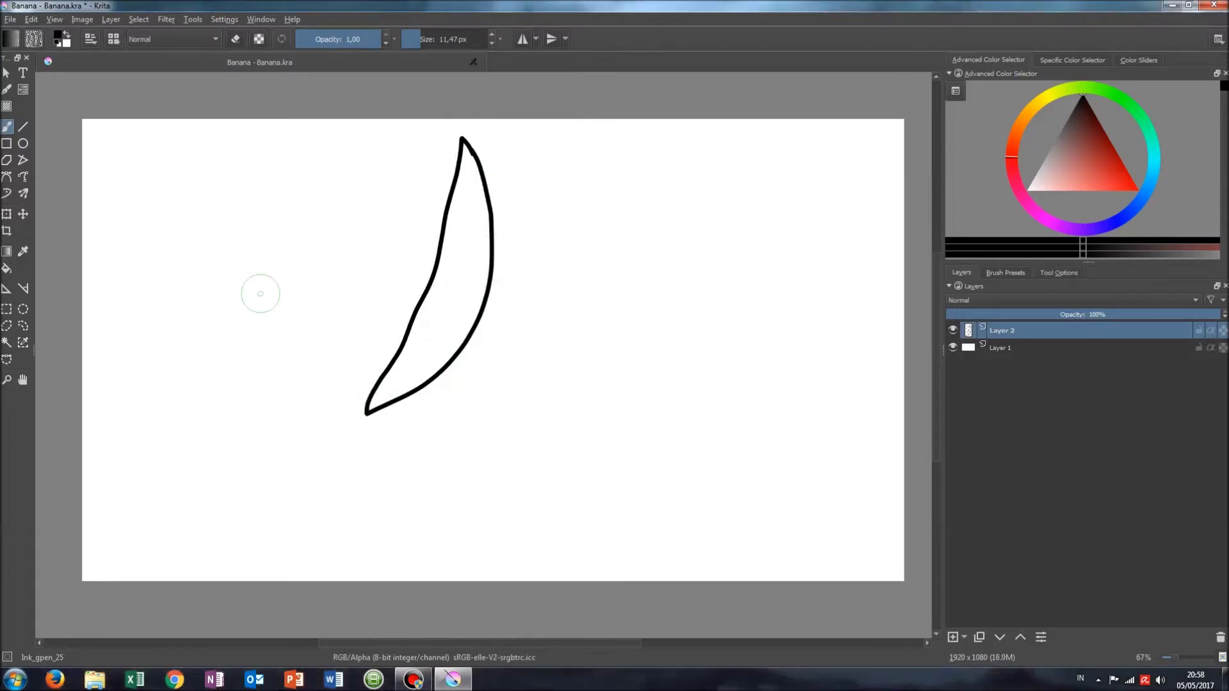
# - Fill the banana outline with bright yellow
pyautogui.click(7, 268)
pyautogui.click(1046, 95)
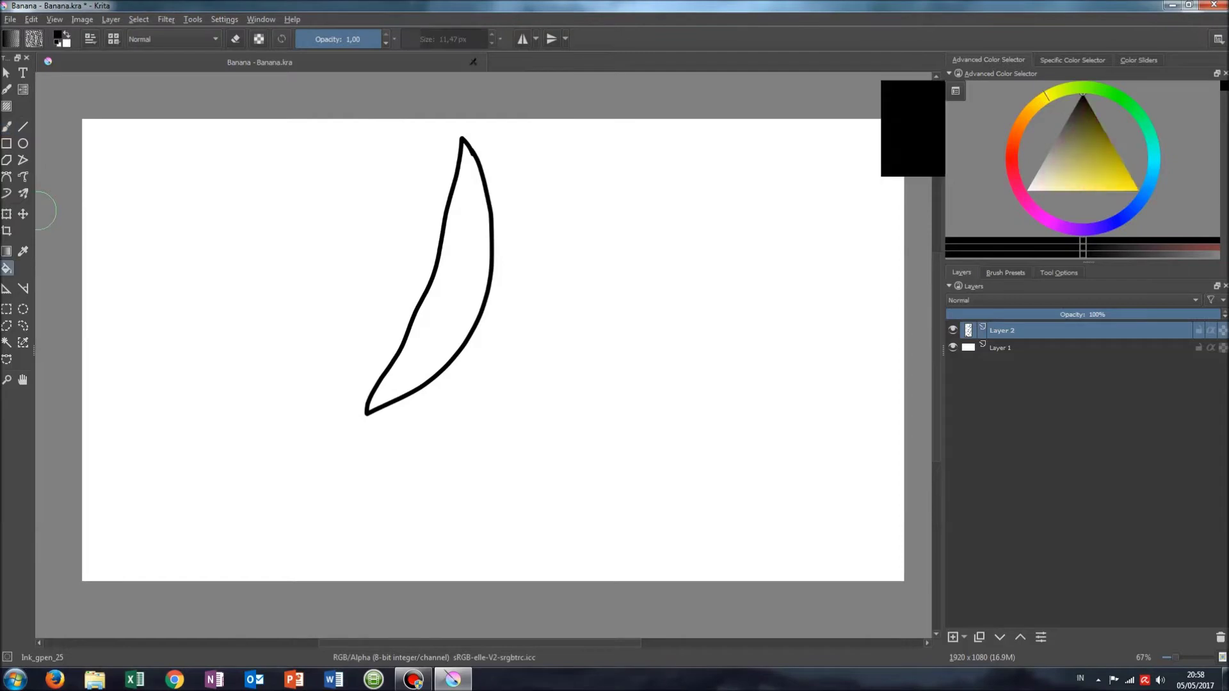
pyautogui.click(1137, 190)
pyautogui.click(458, 256)
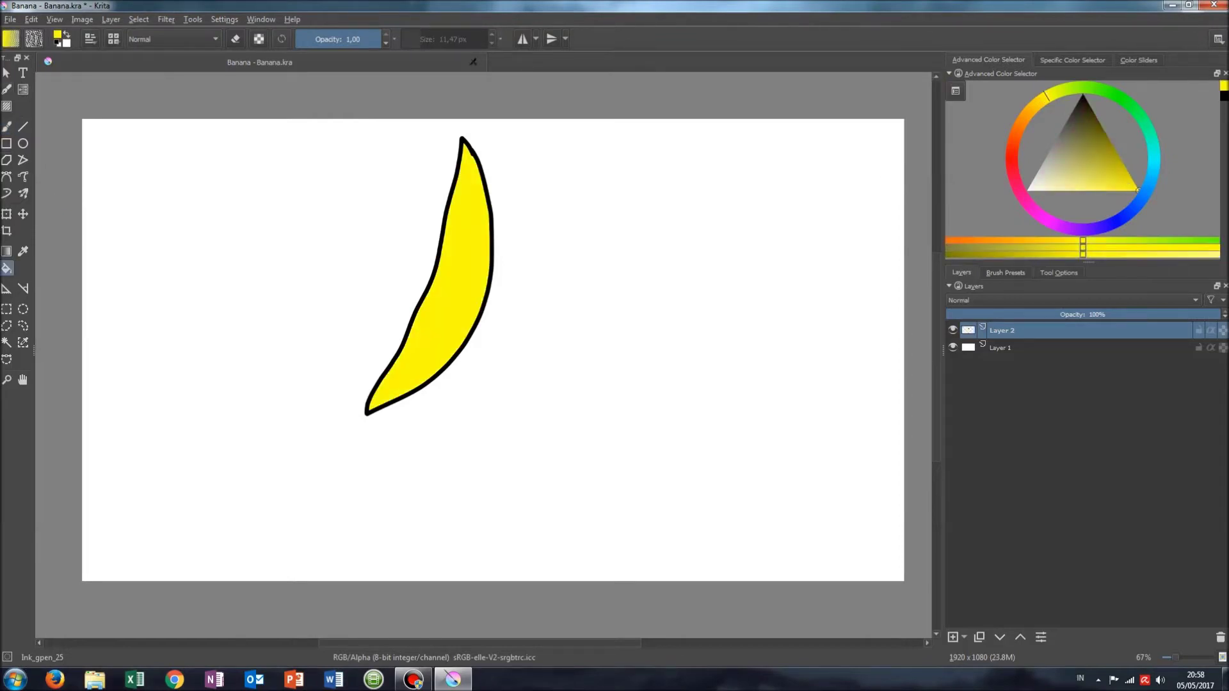
# - Paint small black tips on the banana's upper and lower ends with a 13.92 px brush
pyautogui.press('b')
pyautogui.press('d')
pyautogui.moveTo(457, 138); pyautogui.dragTo(462, 137)
pyautogui.hotkey('ctrl', 'z')
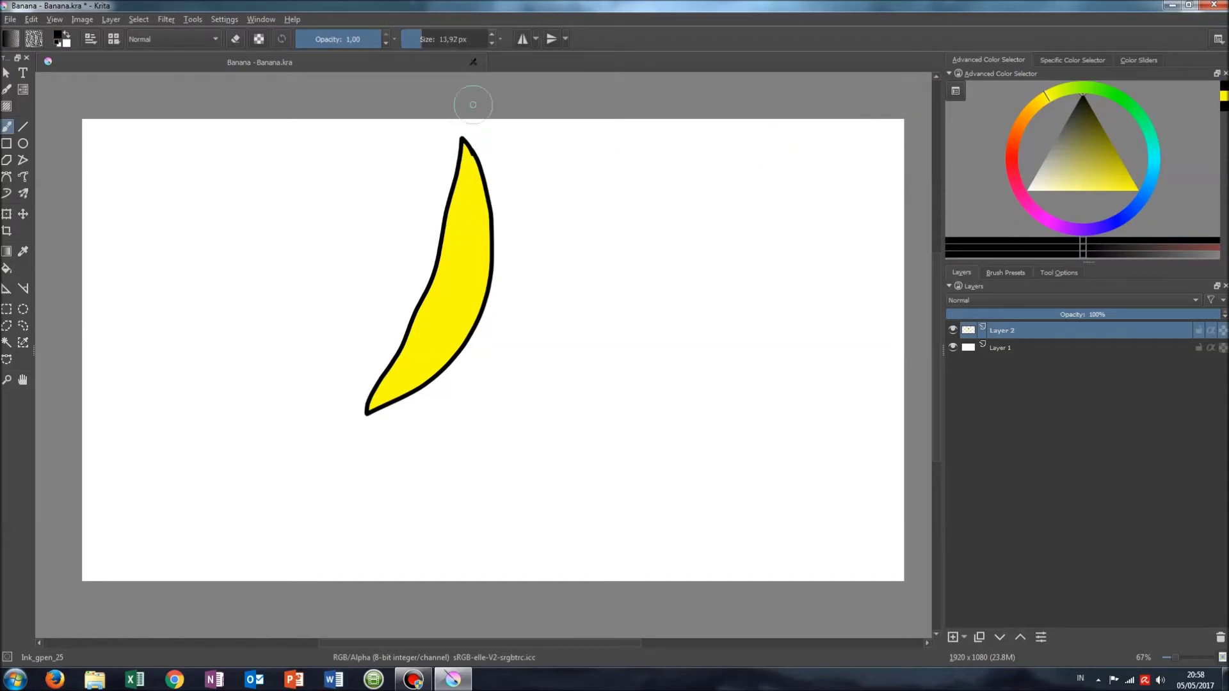
pyautogui.moveTo(462, 136); pyautogui.dragTo(459, 138)
pyautogui.moveTo(365, 416); pyautogui.dragTo(365, 419)
# - Draw a small black face with eyes, slanted eyebrows and a mouth on the banana, using a 6.64 px brush
pyautogui.press('[')
pyautogui.press('[')
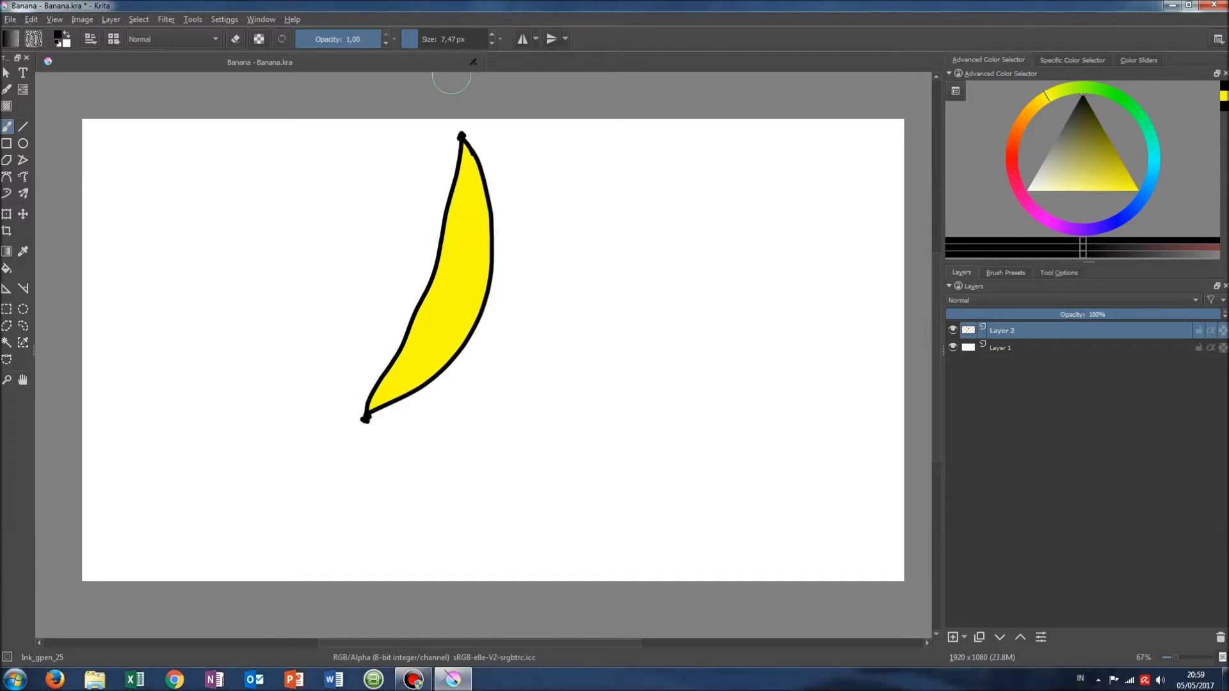
pyautogui.press('[')
pyautogui.press('[')
pyautogui.hotkey('ctrl', 'z')
pyautogui.hotkey('ctrl', 'z')
pyautogui.press(']')
pyautogui.press(']')
pyautogui.hotkey('ctrl', 'z')
pyautogui.hotkey('ctrl', 'z')
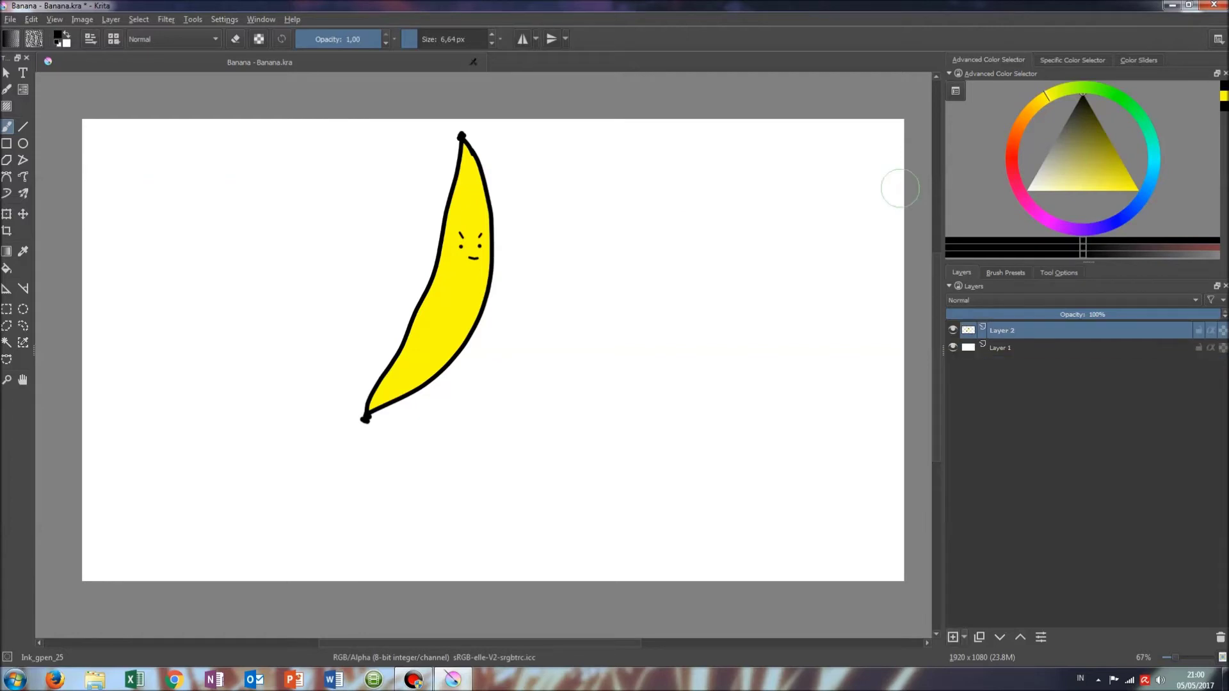
# - Add a new layer above Layer 2 and draw a lengthwise shading guide line from tip to tip inside the banana
pyautogui.press('Insert')
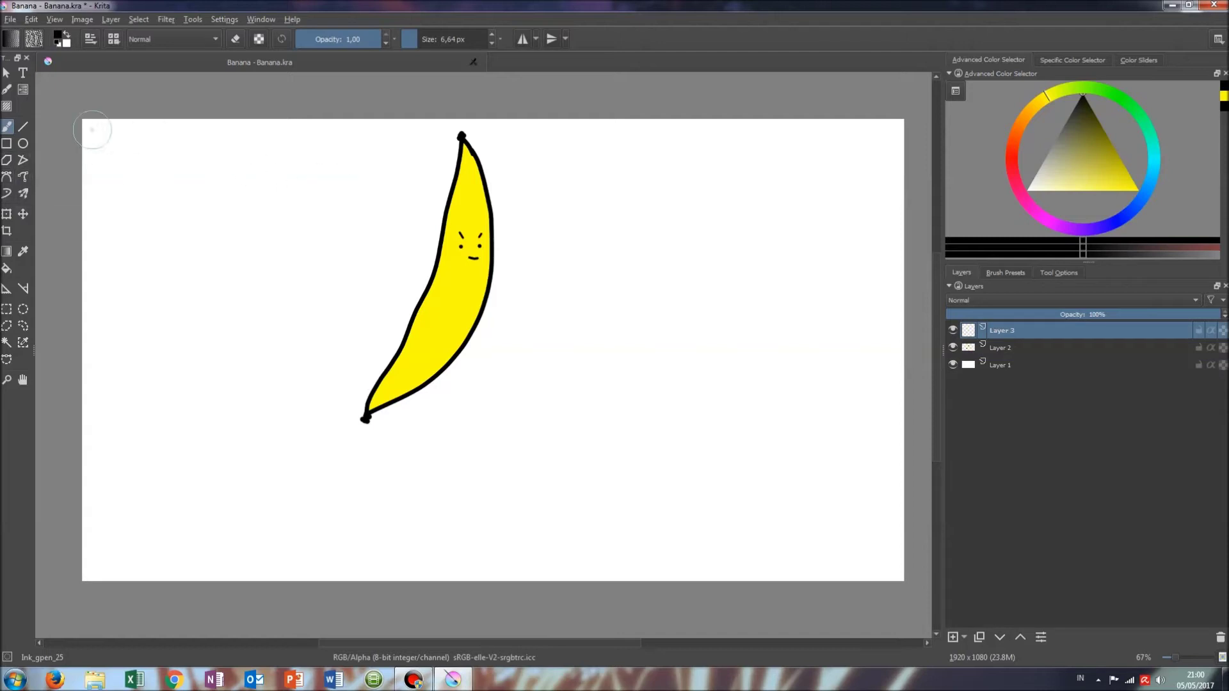
pyautogui.moveTo(462, 144)
pyautogui.mouseDown()
pyautogui.moveTo(472, 198)
pyautogui.moveTo(460, 295)
pyautogui.mouseUp()
pyautogui.hotkey('ctrl', 'z')
pyautogui.moveTo(440, 390)
pyautogui.mouseDown()
pyautogui.moveTo(384, 399)
pyautogui.moveTo(459, 316)
pyautogui.moveTo(474, 230)
pyautogui.moveTo(462, 137)
pyautogui.mouseUp()
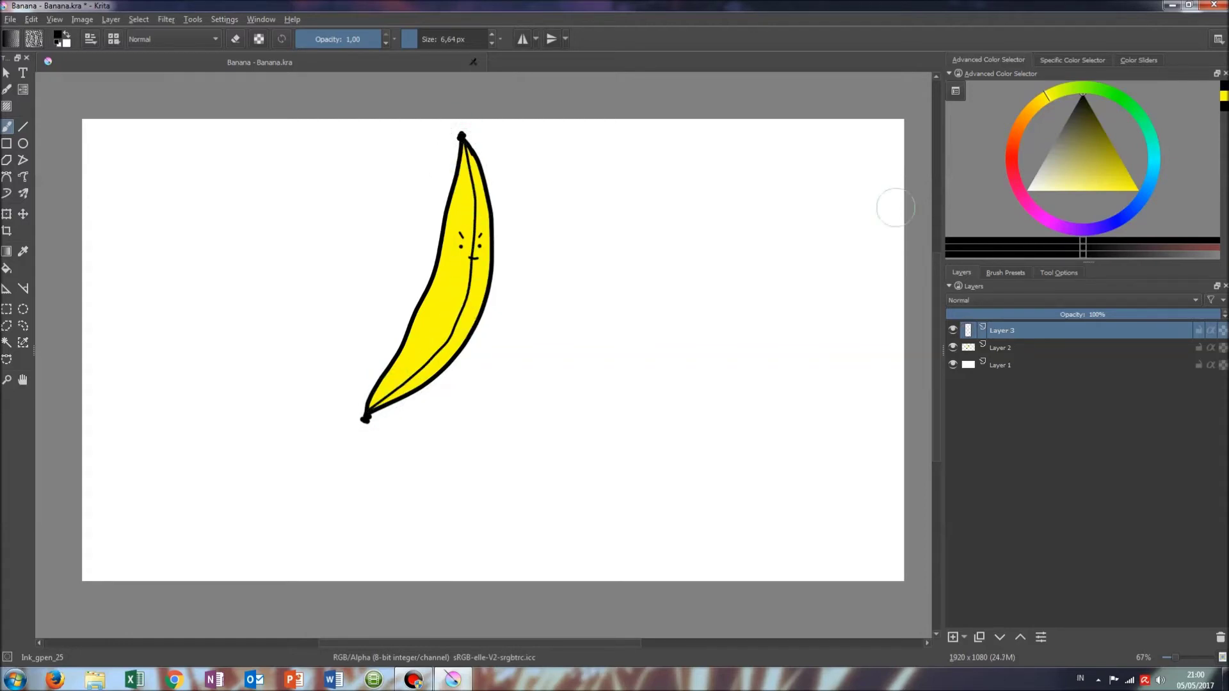
# - Darken the banana's outer strip on Layer 2 with a black fill at 0.20 opacity, using the Airbrush_linear preset
pyautogui.press('pagedown')
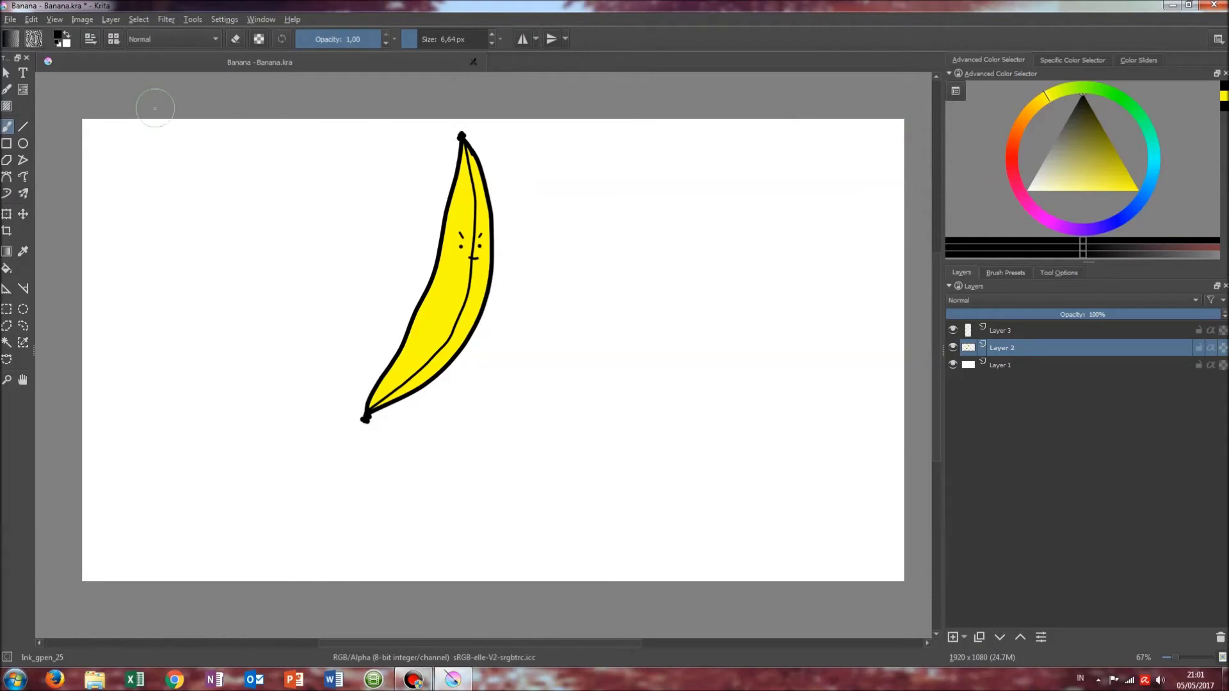
pyautogui.click(1005, 273)
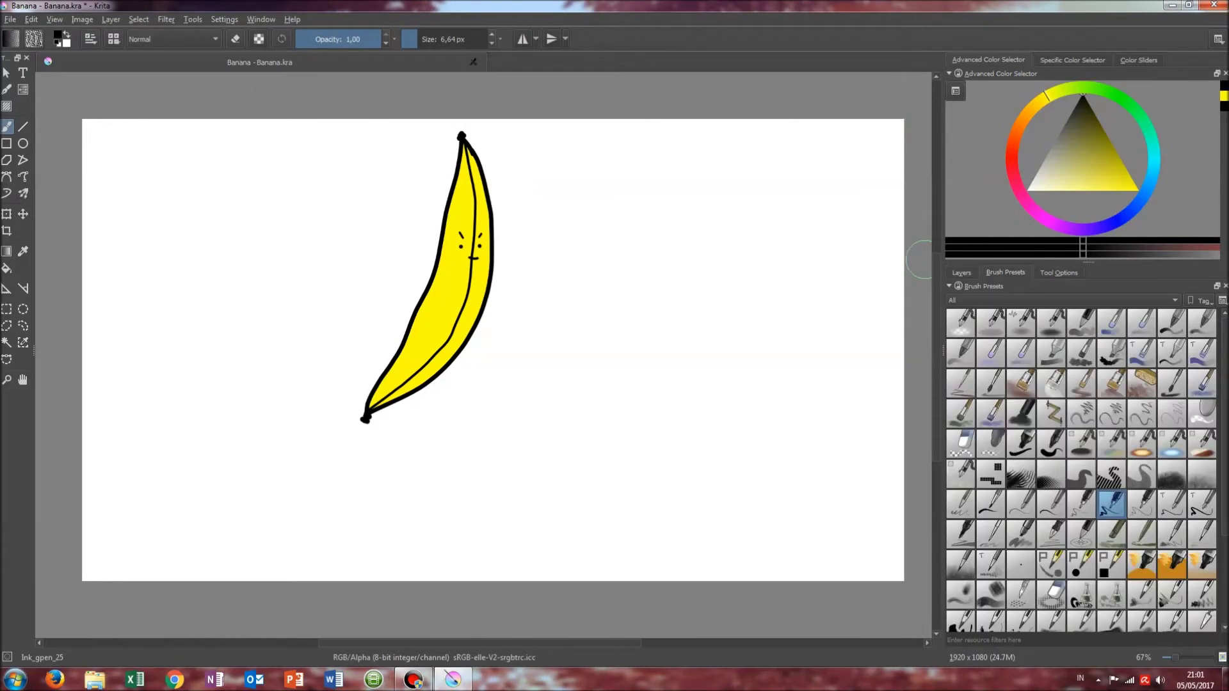
pyautogui.click(990, 323)
pyautogui.click(6, 268)
pyautogui.click(479, 285)
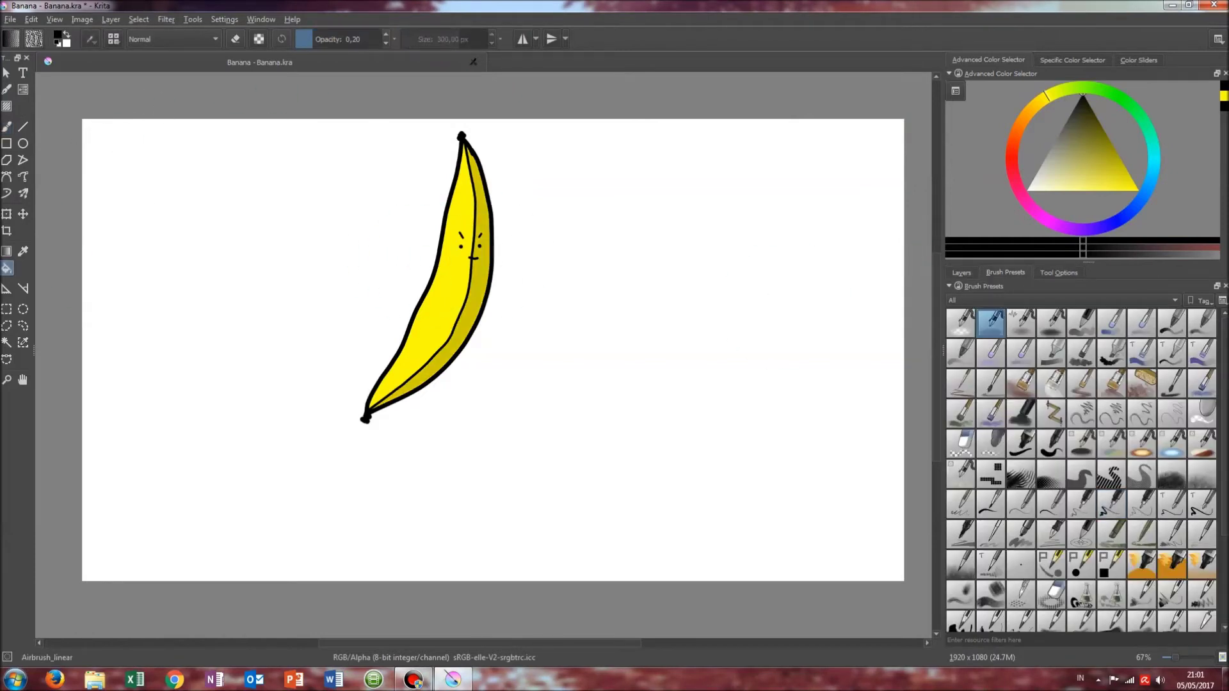
# - Clear the guide line from Layer 3 and return to Layer 2 with the Freehand Brush
pyautogui.click(961, 272)
pyautogui.click(1024, 330)
pyautogui.press('Delete')
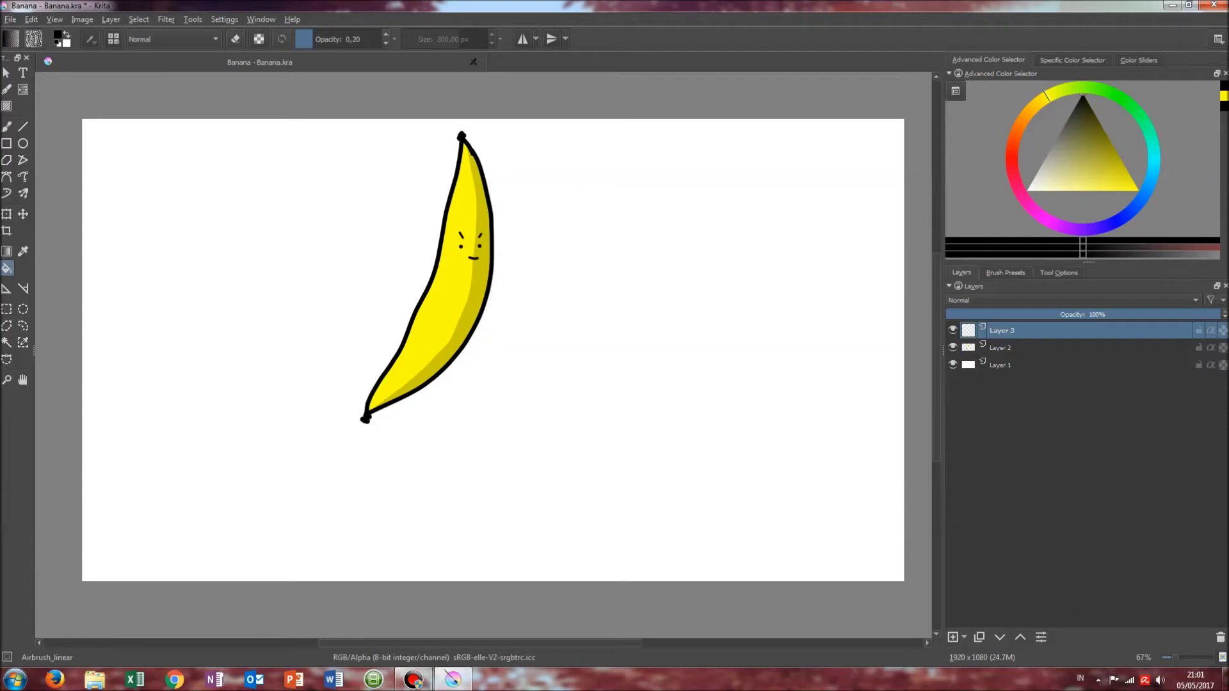
pyautogui.press('pagedown')
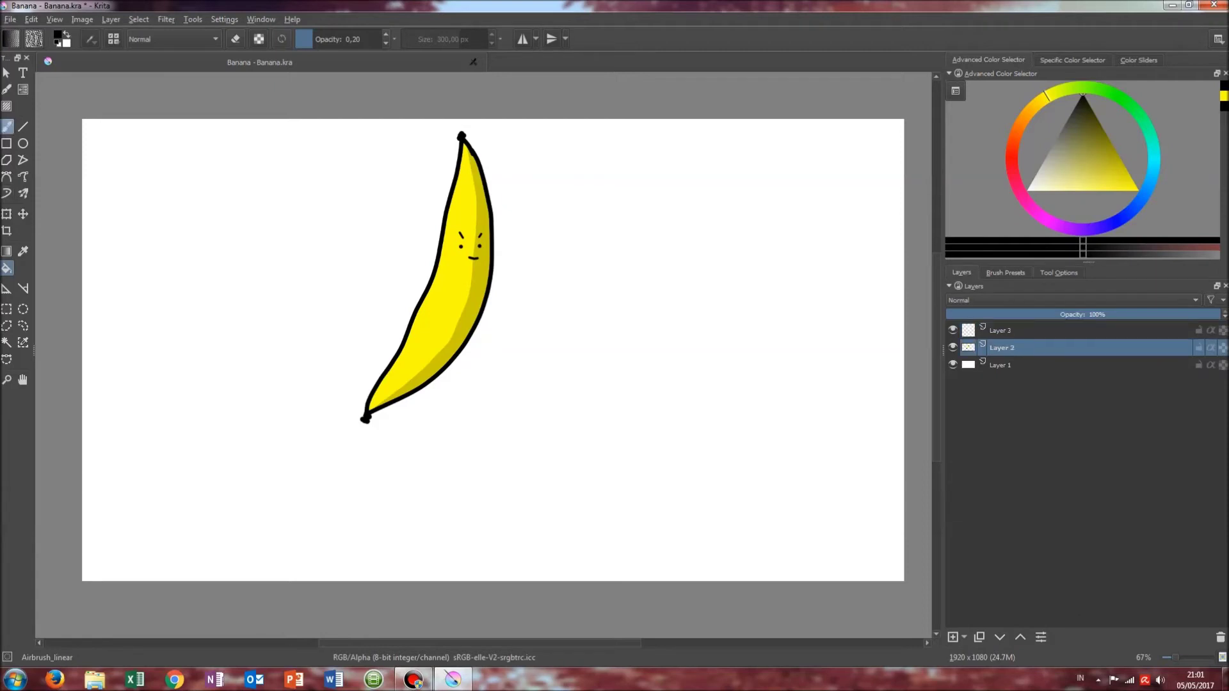
pyautogui.press('b')
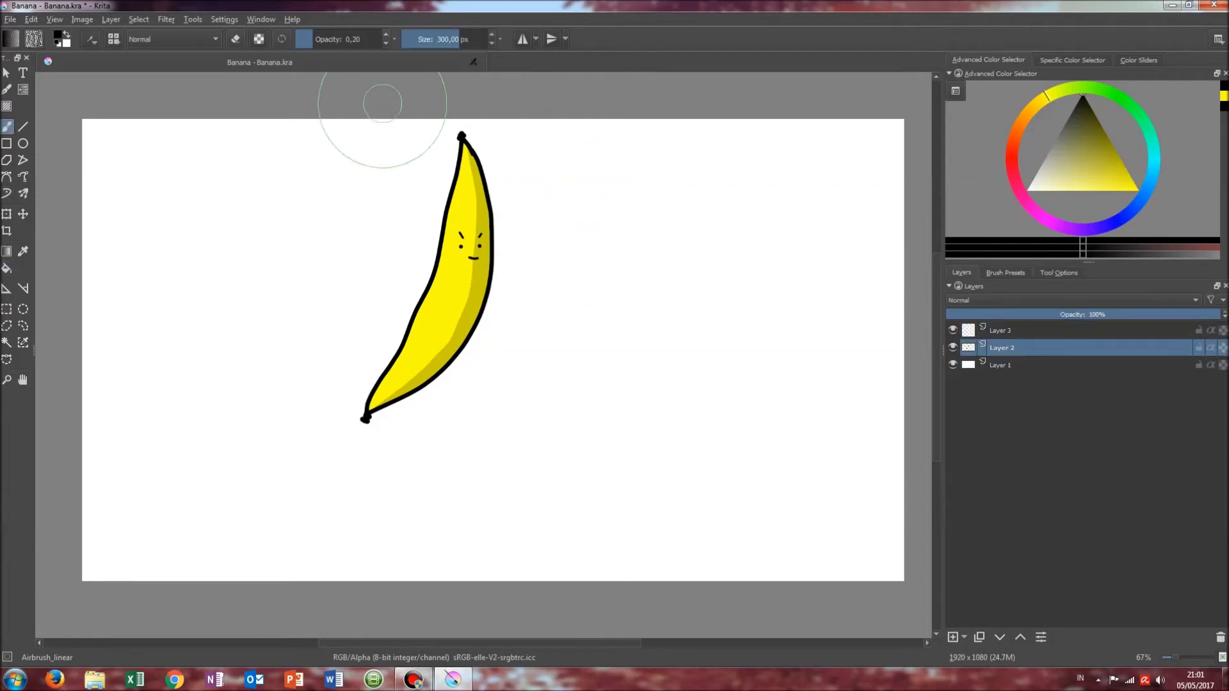
pyautogui.click(1005, 273)
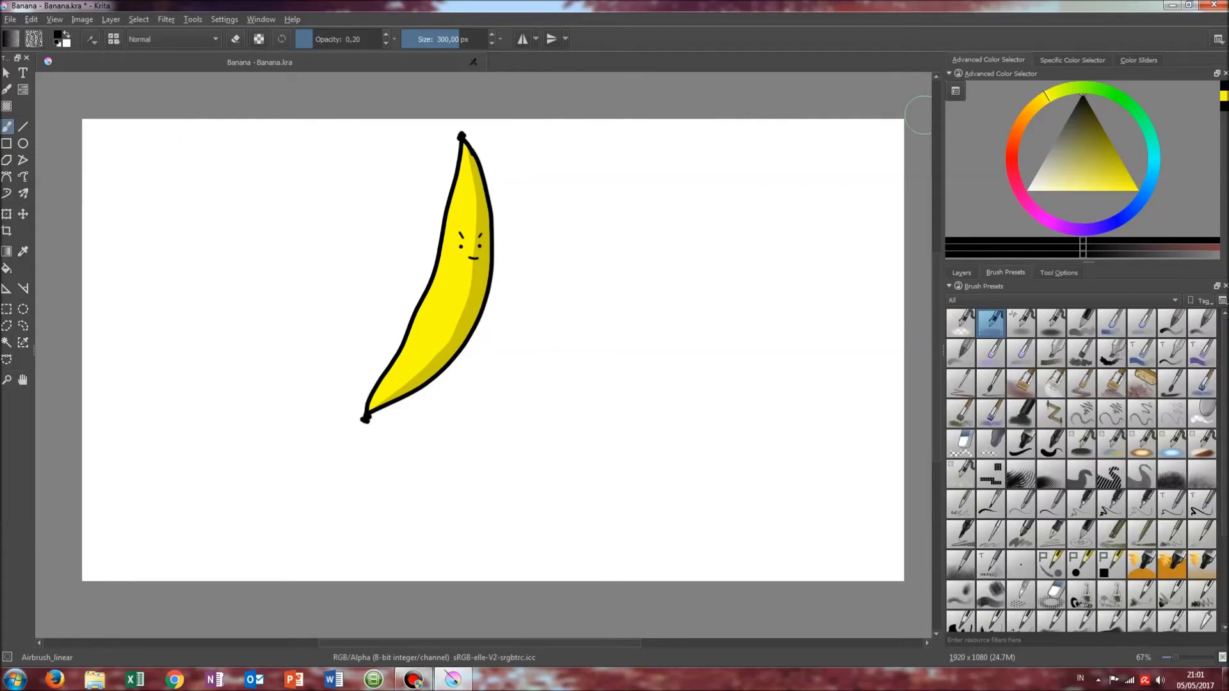
pyautogui.click(1081, 565)
pyautogui.moveTo(719, 439); pyautogui.dragTo(430, 445)
pyautogui.hotkey('ctrl', 'z')
pyautogui.click(418, 39)
pyautogui.moveTo(500, 134); pyautogui.dragTo(512, 208)
pyautogui.hotkey('ctrl', 'z')
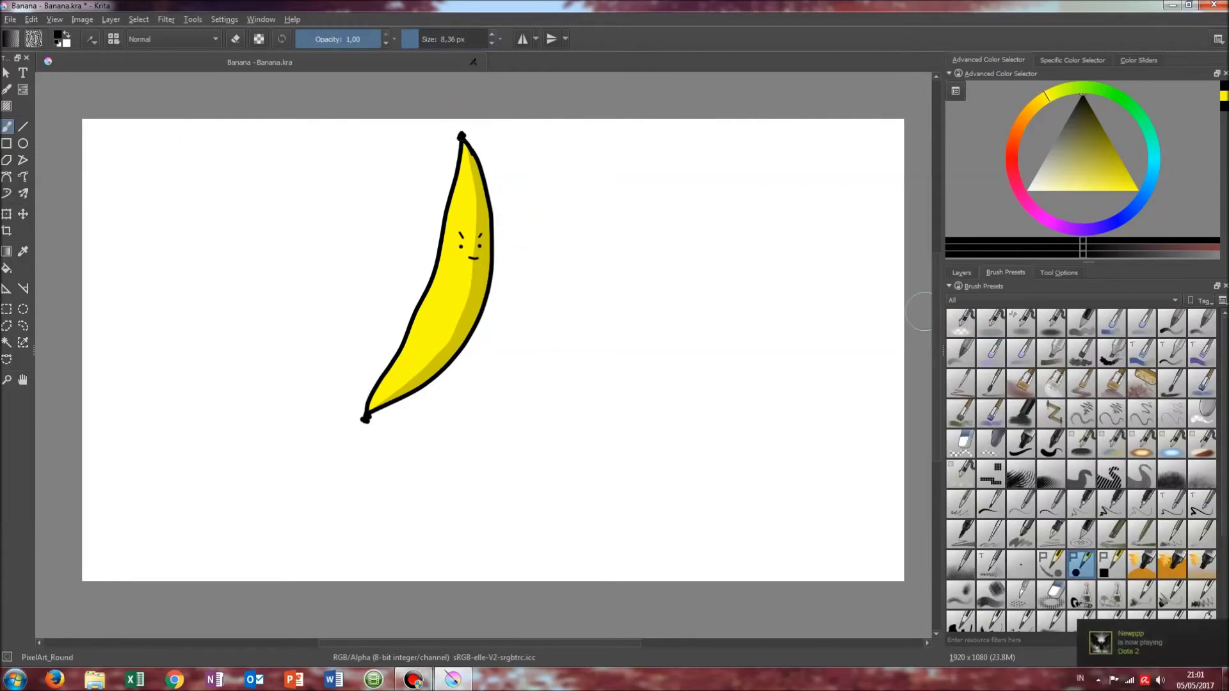
pyautogui.scroll(-3, 1081, 470)
pyautogui.moveTo(723, 416); pyautogui.dragTo(526, 494)
pyautogui.hotkey('ctrl', 'z')
pyautogui.scroll(2, 1050, 448)
# - Choose the Fill_circle brush preset and set its size to 9.33 px, undoing the test strokes
pyautogui.click(1051, 415)
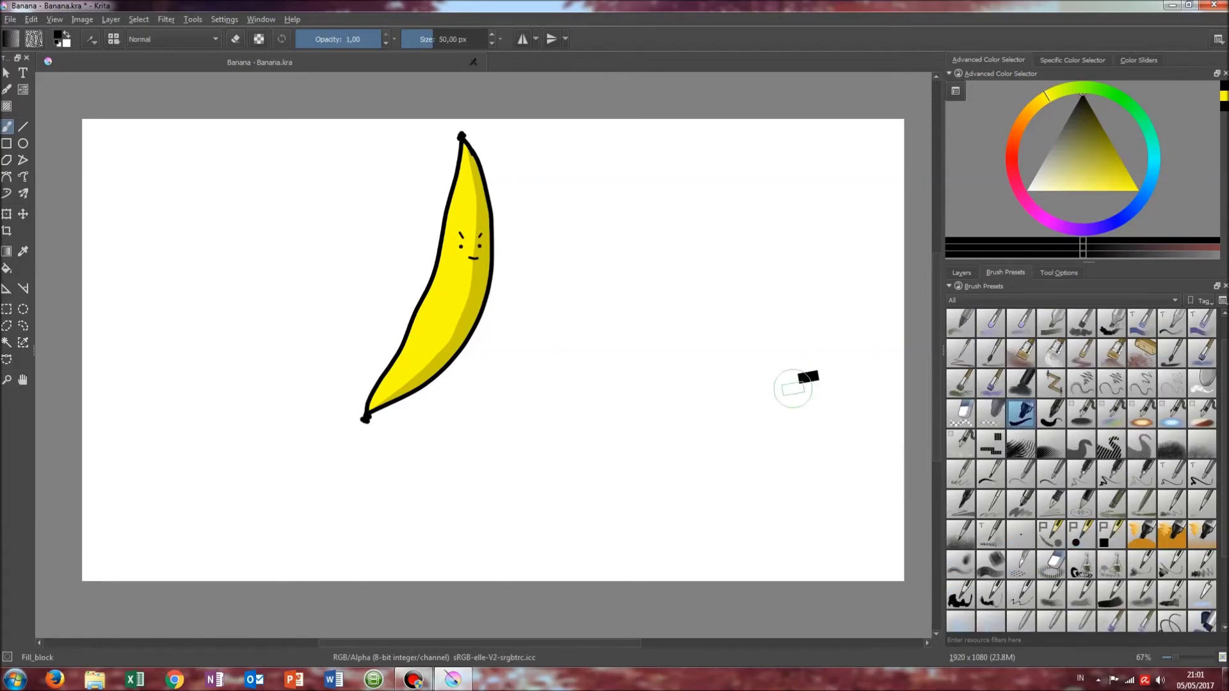
pyautogui.moveTo(851, 410); pyautogui.dragTo(684, 417)
pyautogui.hotkey('ctrl', 'z')
pyautogui.click(412, 39)
pyautogui.moveTo(519, 137); pyautogui.dragTo(520, 191)
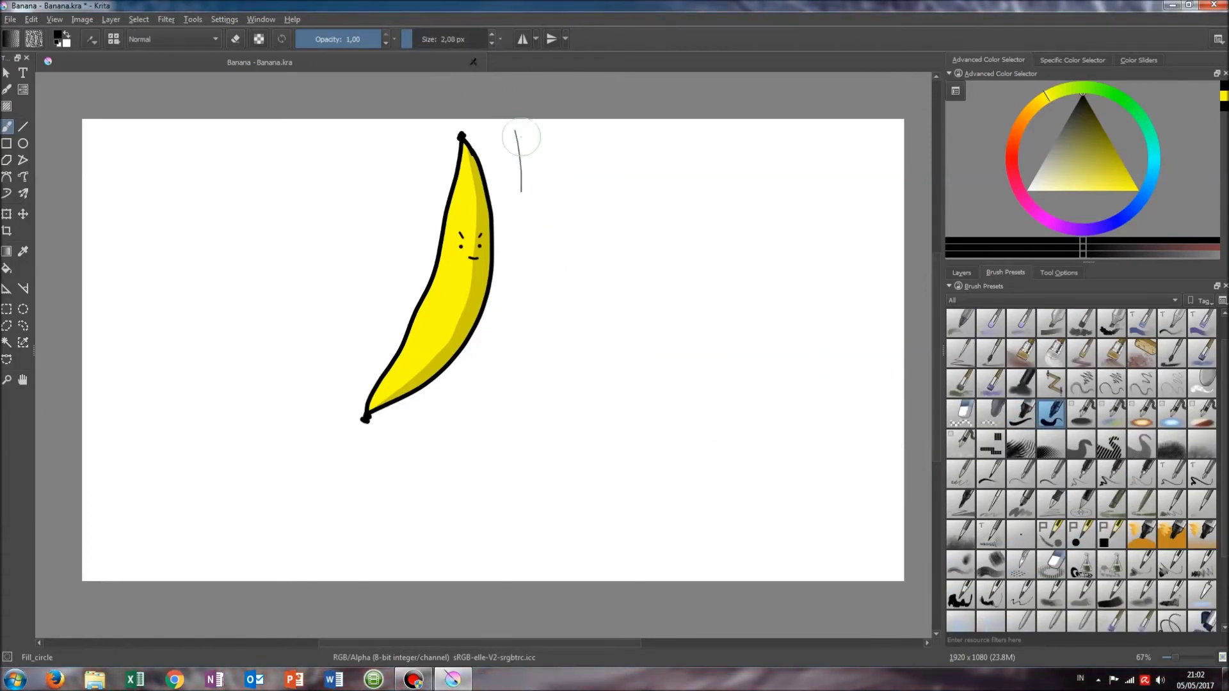
pyautogui.hotkey('ctrl', 'z')
pyautogui.click(422, 39)
pyautogui.hotkey('ctrl', 'z')
pyautogui.moveTo(512, 136)
pyautogui.mouseDown()
pyautogui.moveTo(512, 186)
pyautogui.moveTo(523, 153)
pyautogui.moveTo(512, 195)
pyautogui.mouseUp()
pyautogui.click(418, 39)
pyautogui.hotkey('ctrl', 'z')
pyautogui.hotkey('ctrl', 'z')
# - Draw a large round apple outline in black touching the banana's outer curve
pyautogui.moveTo(493, 285)
pyautogui.mouseDown()
pyautogui.moveTo(619, 349)
pyautogui.moveTo(519, 244)
pyautogui.mouseUp()
pyautogui.hotkey('ctrl', 'z')
pyautogui.moveTo(489, 285)
pyautogui.mouseDown()
pyautogui.moveTo(483, 334)
pyautogui.moveTo(523, 375)
pyautogui.moveTo(592, 375)
pyautogui.moveTo(621, 249)
pyautogui.moveTo(587, 217)
pyautogui.moveTo(533, 221)
pyautogui.moveTo(493, 278)
pyautogui.moveTo(484, 369)
pyautogui.moveTo(563, 397)
pyautogui.moveTo(618, 314)
pyautogui.moveTo(546, 241)
pyautogui.moveTo(491, 288)
pyautogui.moveTo(487, 363)
pyautogui.moveTo(553, 387)
pyautogui.moveTo(611, 353)
pyautogui.moveTo(624, 272)
pyautogui.moveTo(591, 216)
pyautogui.moveTo(534, 220)
pyautogui.moveTo(503, 258)
pyautogui.moveTo(511, 371)
pyautogui.moveTo(586, 375)
pyautogui.moveTo(648, 319)
pyautogui.moveTo(652, 236)
pyautogui.moveTo(577, 184)
pyautogui.moveTo(532, 200)
pyautogui.moveTo(495, 247)
pyautogui.mouseUp()
pyautogui.hotkey('ctrl', 'z')
pyautogui.hotkey('ctrl', 'z')
pyautogui.hotkey('ctrl', 'z')
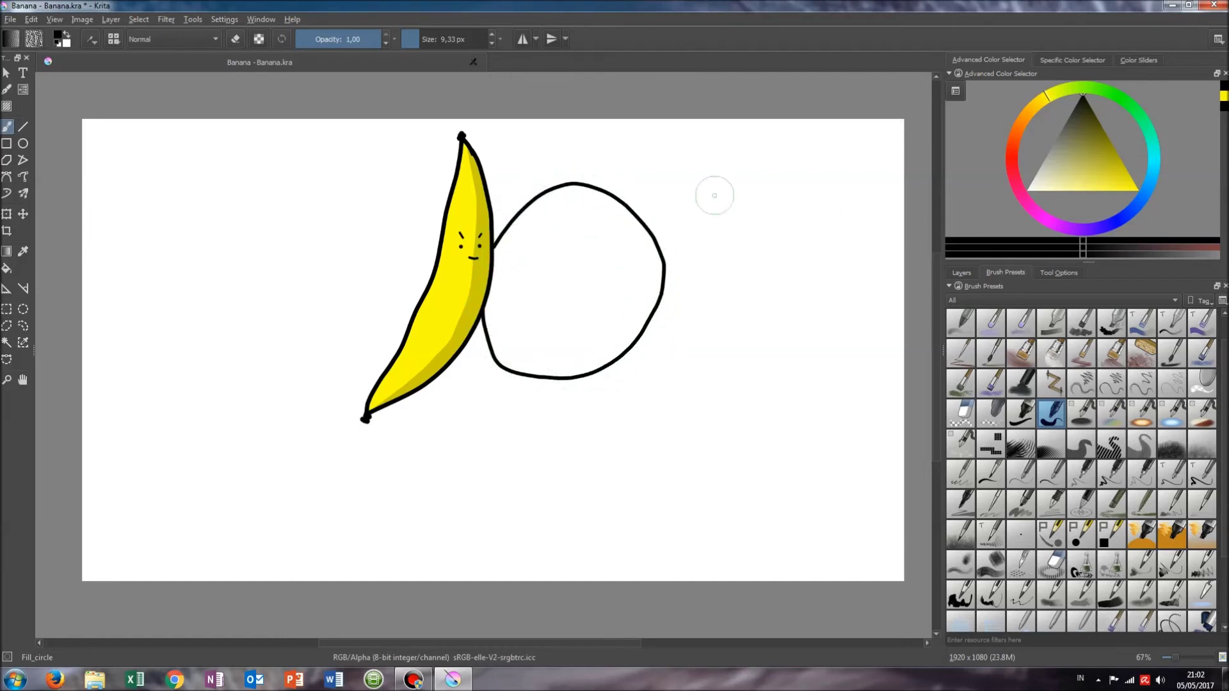
# - Fill the apple outline with bright red
pyautogui.click(7, 268)
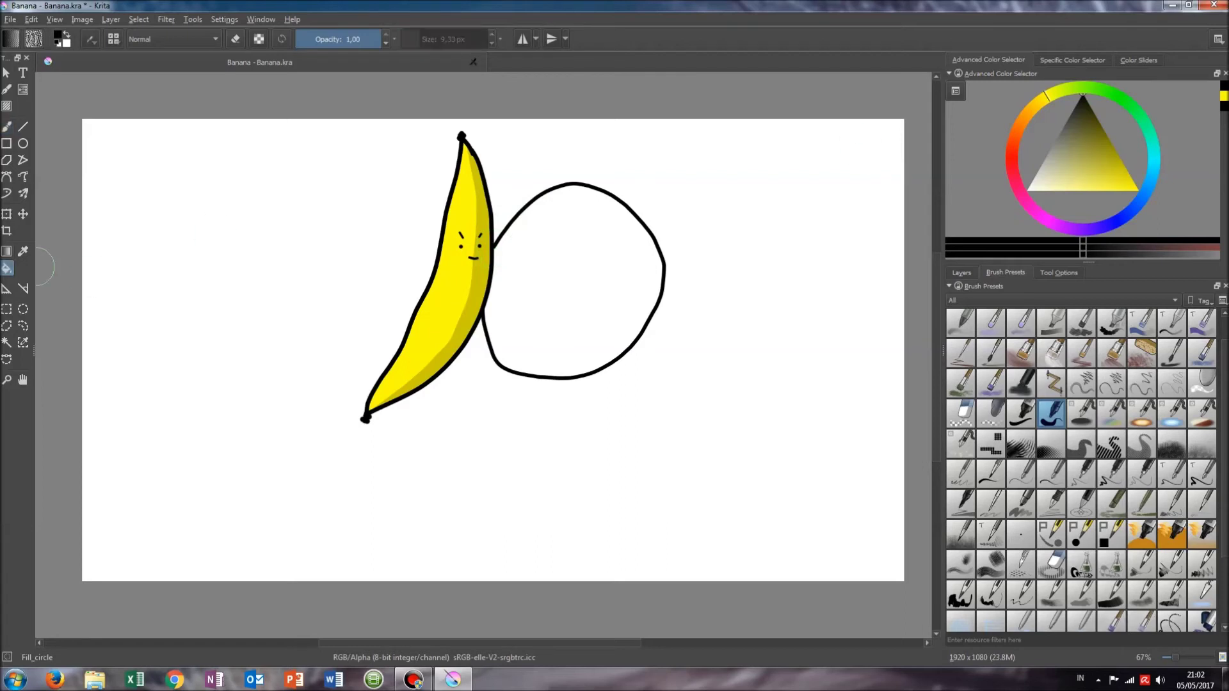
pyautogui.click(1010, 156)
pyautogui.click(1137, 186)
pyautogui.click(576, 281)
# - Draw a short, slanted black stem on top of the apple
pyautogui.press('b')
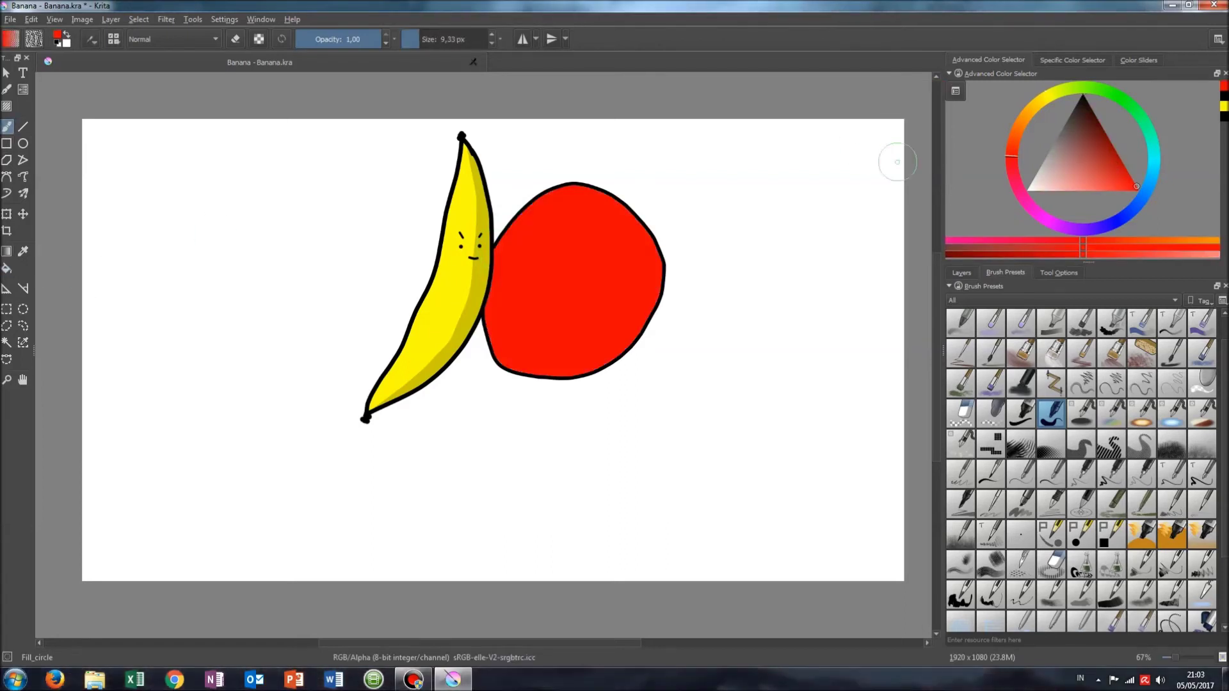
pyautogui.press('d')
pyautogui.moveTo(565, 187); pyautogui.dragTo(589, 159)
pyautogui.hotkey('ctrl', 'z')
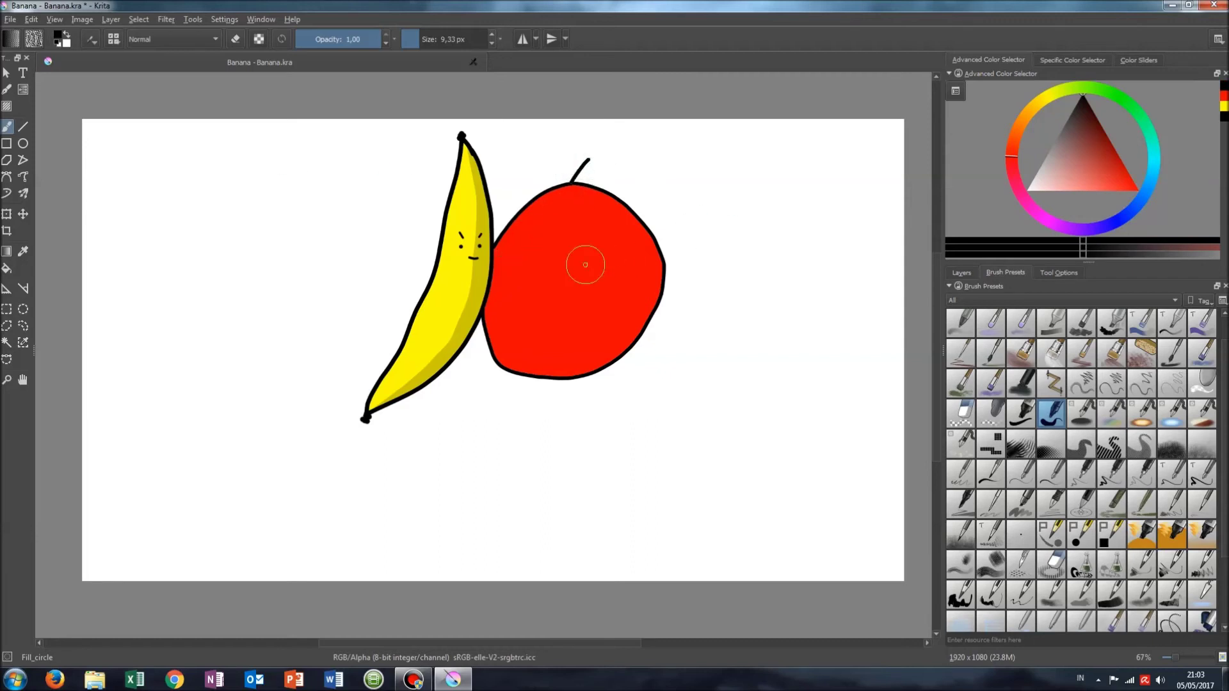
pyautogui.click(1050, 95)
pyautogui.click(1096, 164)
pyautogui.click(1086, 119)
pyautogui.click(1083, 96)
# - Paint two small black dot eyes on the apple near the banana
pyautogui.click(535, 223)
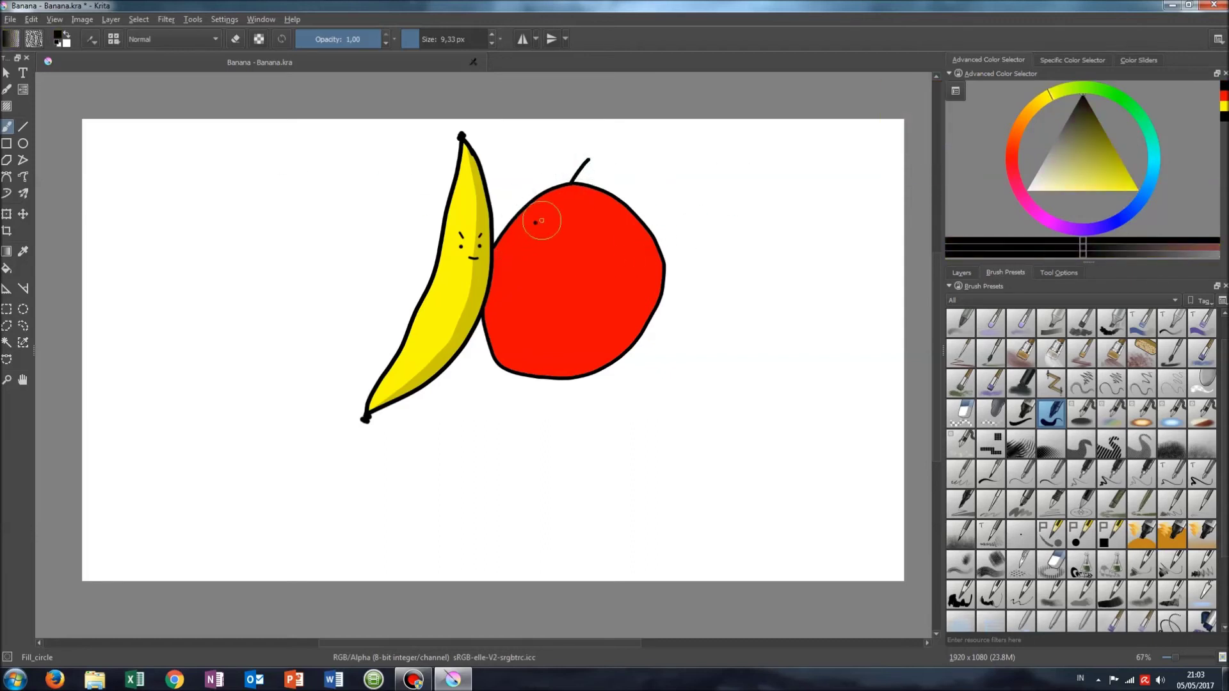
pyautogui.click(506, 249)
pyautogui.click(521, 249)
pyautogui.hotkey('ctrl', 'z')
pyautogui.click(521, 250)
# - Draw a small wavy mouth under the apple's eyes with a 6.64 px brush, setting the stabilizer delay to 11 px
pyautogui.click(414, 39)
pyautogui.moveTo(493, 268); pyautogui.dragTo(499, 275)
pyautogui.click(1058, 272)
pyautogui.click(1007, 330)
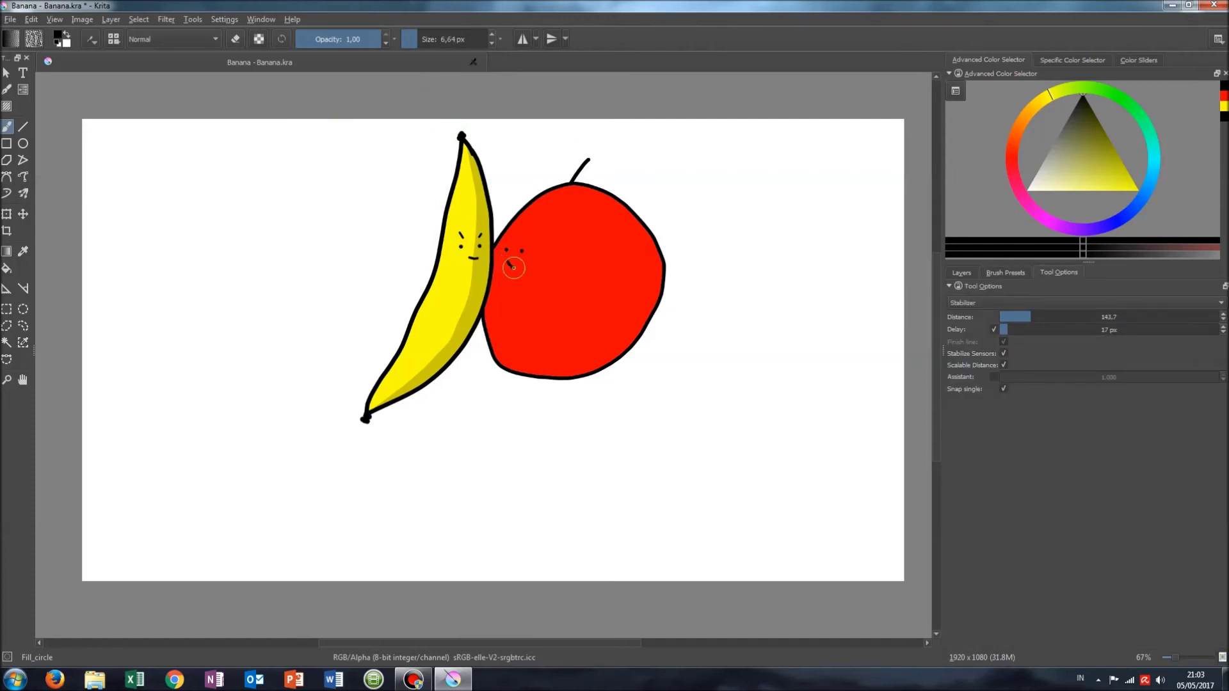
pyautogui.hotkey('ctrl', 'z')
pyautogui.moveTo(507, 259); pyautogui.dragTo(544, 259)
pyautogui.click(1005, 329)
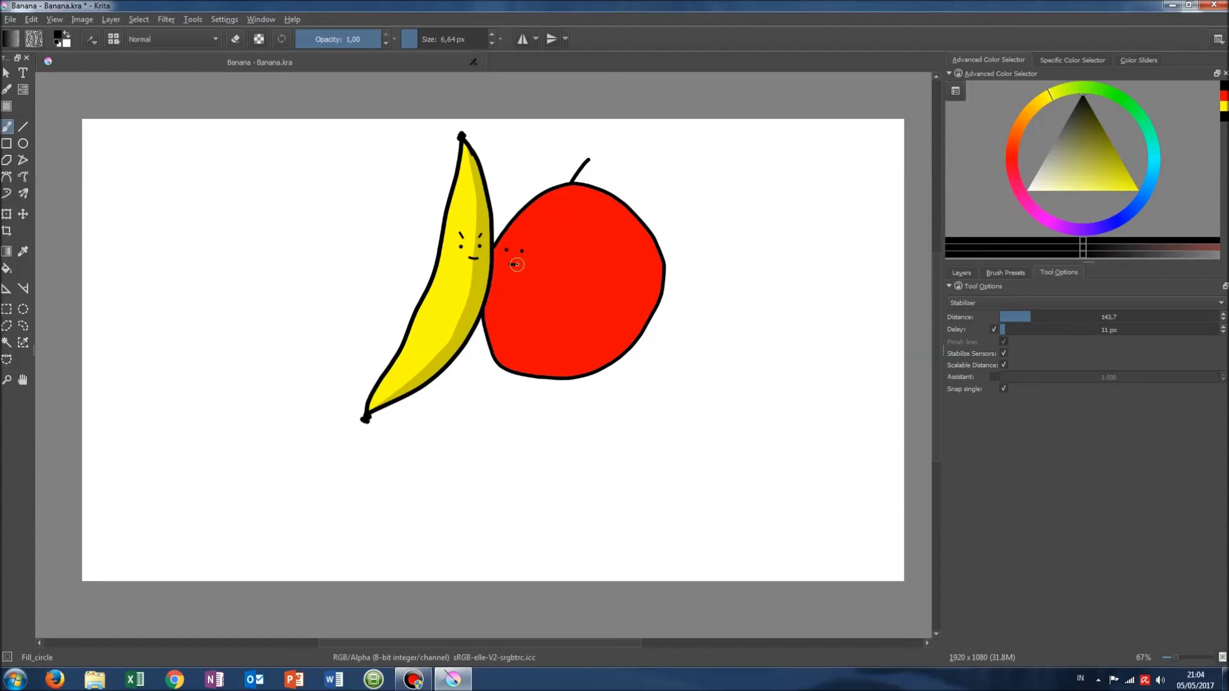
# - Draw a curved shading guide line on Layer 3 down the apple's side away from the banana
pyautogui.click(1005, 273)
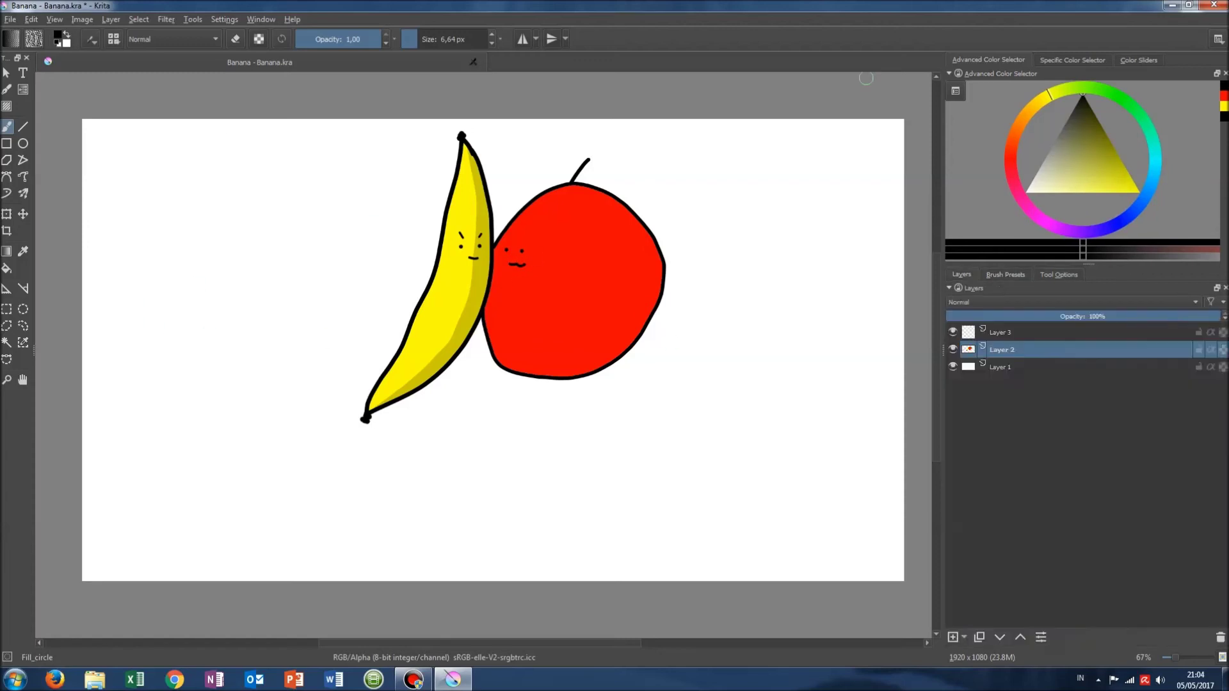
pyautogui.click(961, 274)
pyautogui.moveTo(602, 191)
pyautogui.mouseDown()
pyautogui.moveTo(625, 246)
pyautogui.moveTo(605, 202)
pyautogui.moveTo(612, 316)
pyautogui.mouseUp()
pyautogui.hotkey('ctrl', 'z')
pyautogui.hotkey('ctrl', 'z')
# - Darken the apple's outer section on Layer 2 with a black fill at 0.20 opacity, using the Airbrush_linear preset
pyautogui.press('pagedown')
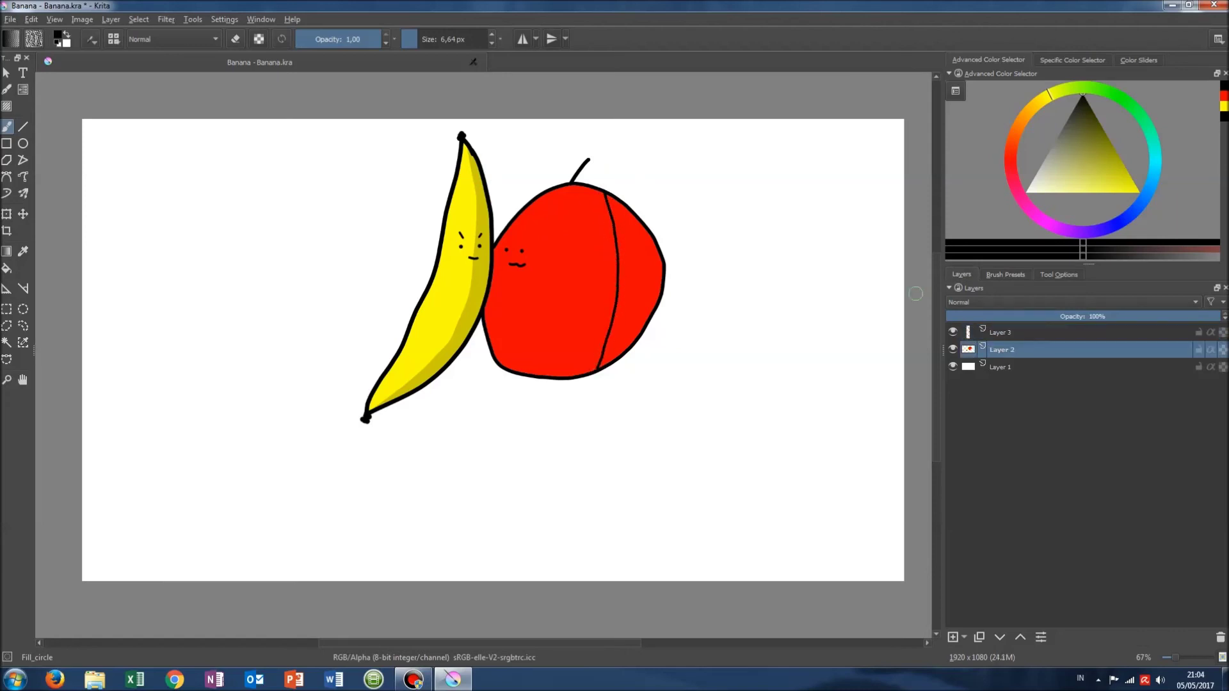
pyautogui.click(7, 269)
pyautogui.click(1005, 275)
pyautogui.scroll(1, 993, 333)
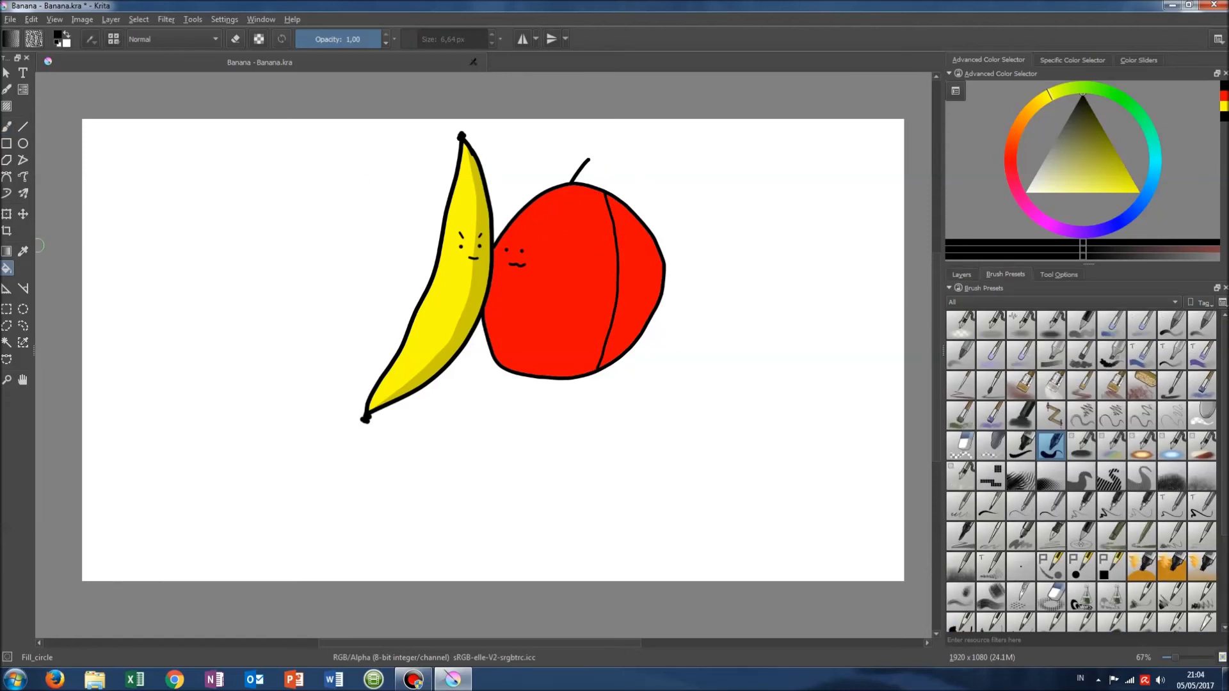
pyautogui.click(991, 325)
pyautogui.click(640, 281)
# - Clear the apple's shading guide line from Layer 3
pyautogui.click(961, 274)
pyautogui.click(1002, 332)
pyautogui.press('Delete')
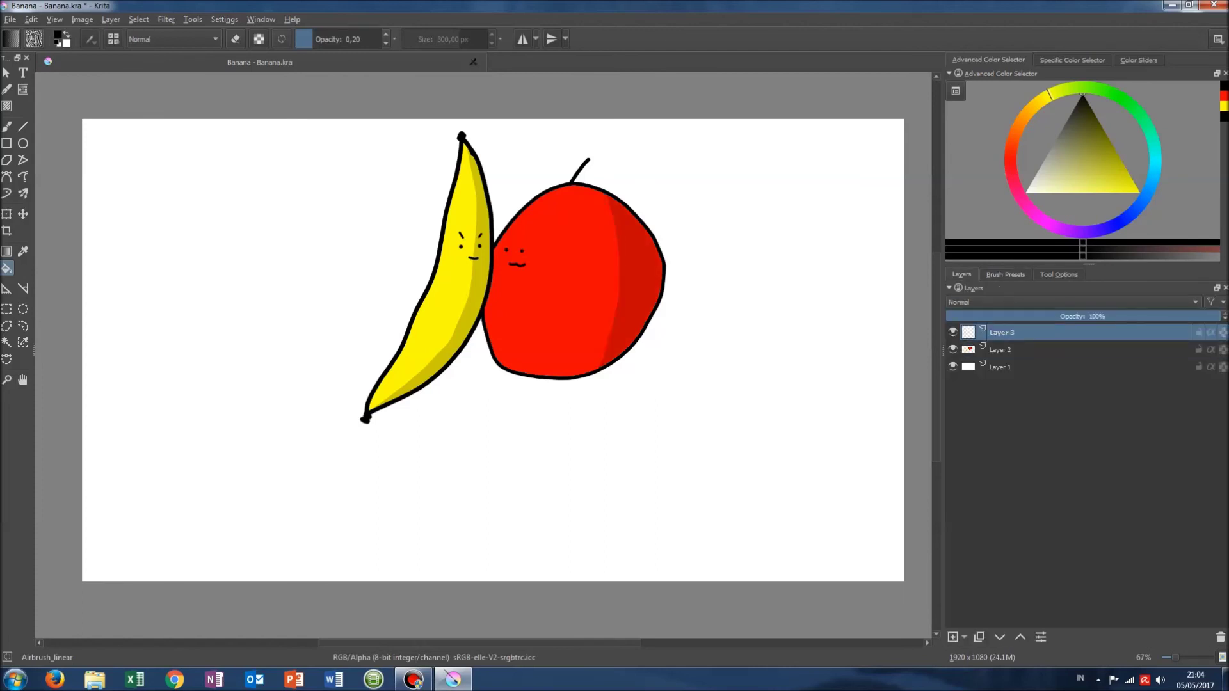
pyautogui.click(7, 126)
pyautogui.click(1005, 274)
pyautogui.moveTo(772, 383); pyautogui.dragTo(684, 396)
pyautogui.click(1052, 325)
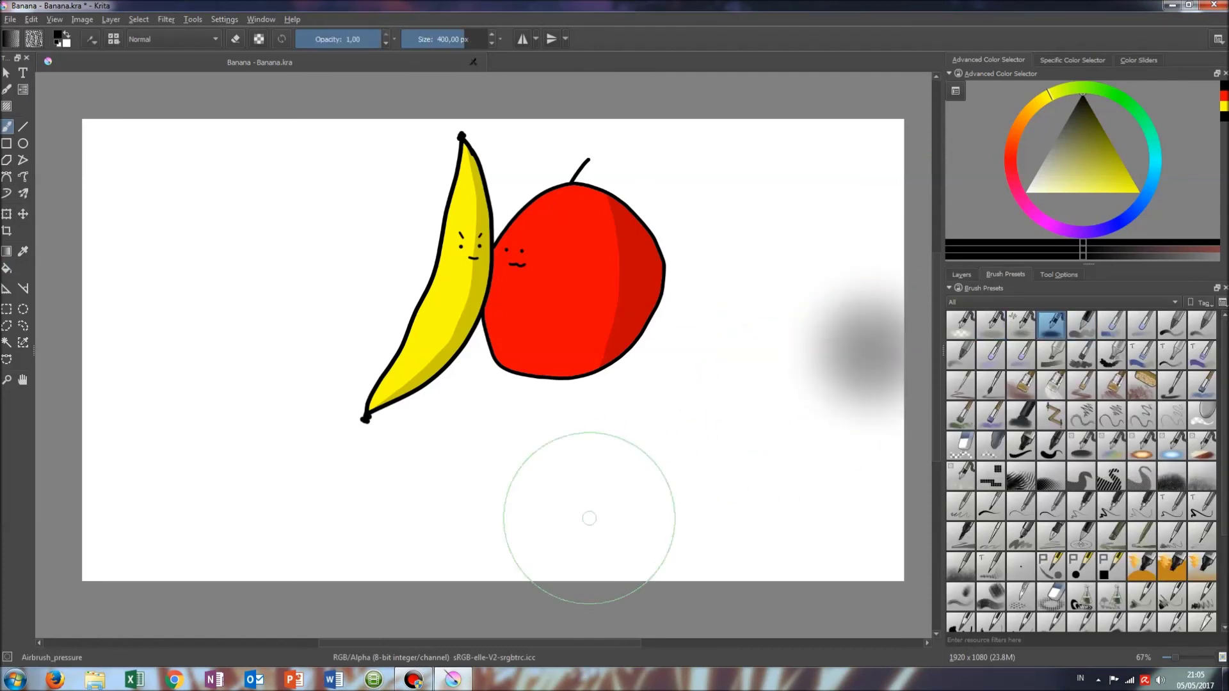
pyautogui.click(487, 450)
pyautogui.hotkey('ctrl', 'z')
pyautogui.click(484, 39)
pyautogui.click(523, 475)
pyautogui.click(293, 474)
pyautogui.hotkey('ctrl', 'z')
pyautogui.hotkey('ctrl', 'z')
pyautogui.click(1142, 566)
pyautogui.click(592, 460)
pyautogui.moveTo(775, 470); pyautogui.dragTo(756, 484)
pyautogui.hotkey('ctrl', 'z')
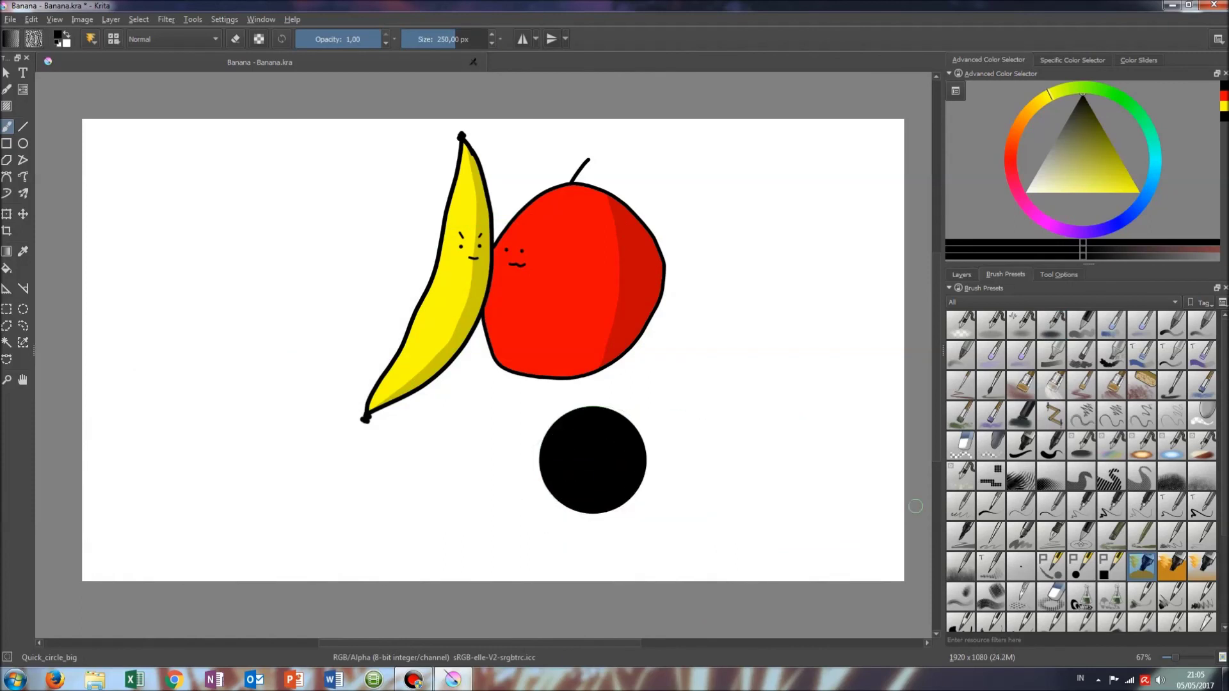
pyautogui.hotkey('ctrl', 'z')
pyautogui.click(1172, 566)
# - Choose the Quick_circle_layout brush preset, enlarge it to 1000 px and try it on the lower canvas
pyautogui.click(1201, 564)
pyautogui.hotkey('ctrl', 'z')
pyautogui.moveTo(435, 39); pyautogui.dragTo(487, 39)
pyautogui.click(222, 514)
pyautogui.click(509, 503)
pyautogui.hotkey('ctrl', 'z')
pyautogui.hotkey('ctrl', 'z')
pyautogui.click(124, 470)
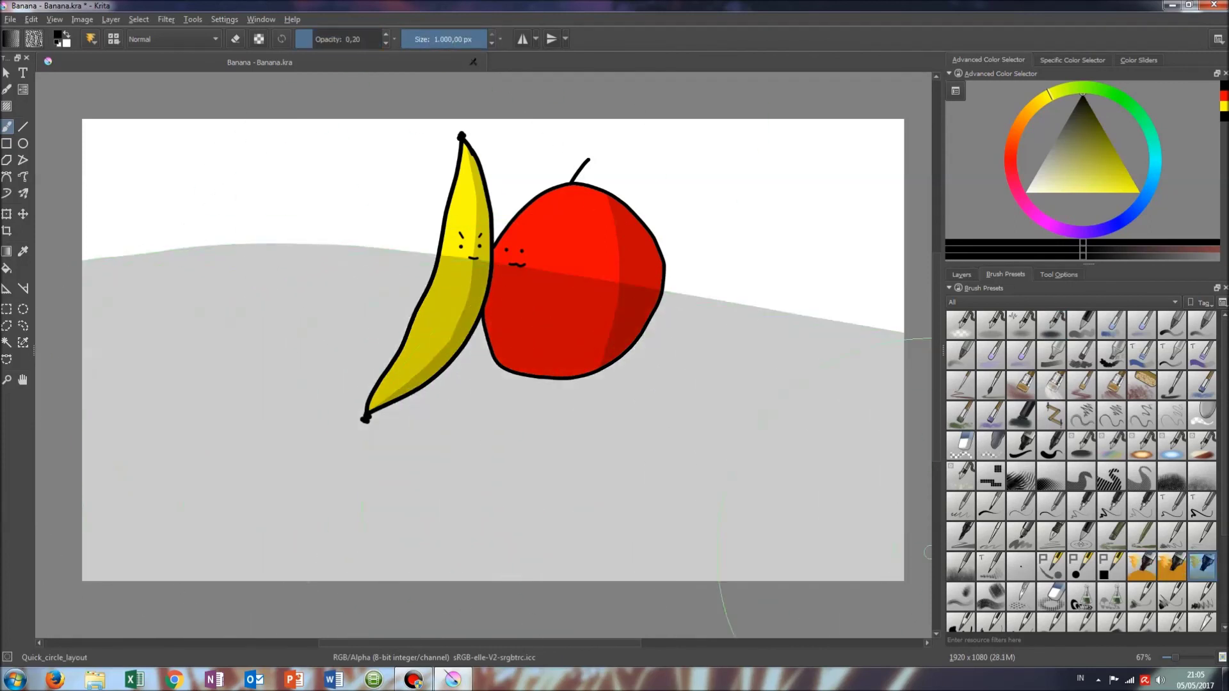
# - Add a new layer directly below Layer 2 and paint a translucent grey ground across the lower canvas
pyautogui.click(961, 274)
pyautogui.click(1002, 350)
pyautogui.hotkey('ctrl', 'pagedown')
pyautogui.moveTo(115, 540)
pyautogui.mouseDown()
pyautogui.moveTo(608, 486)
pyautogui.moveTo(832, 538)
pyautogui.mouseUp()
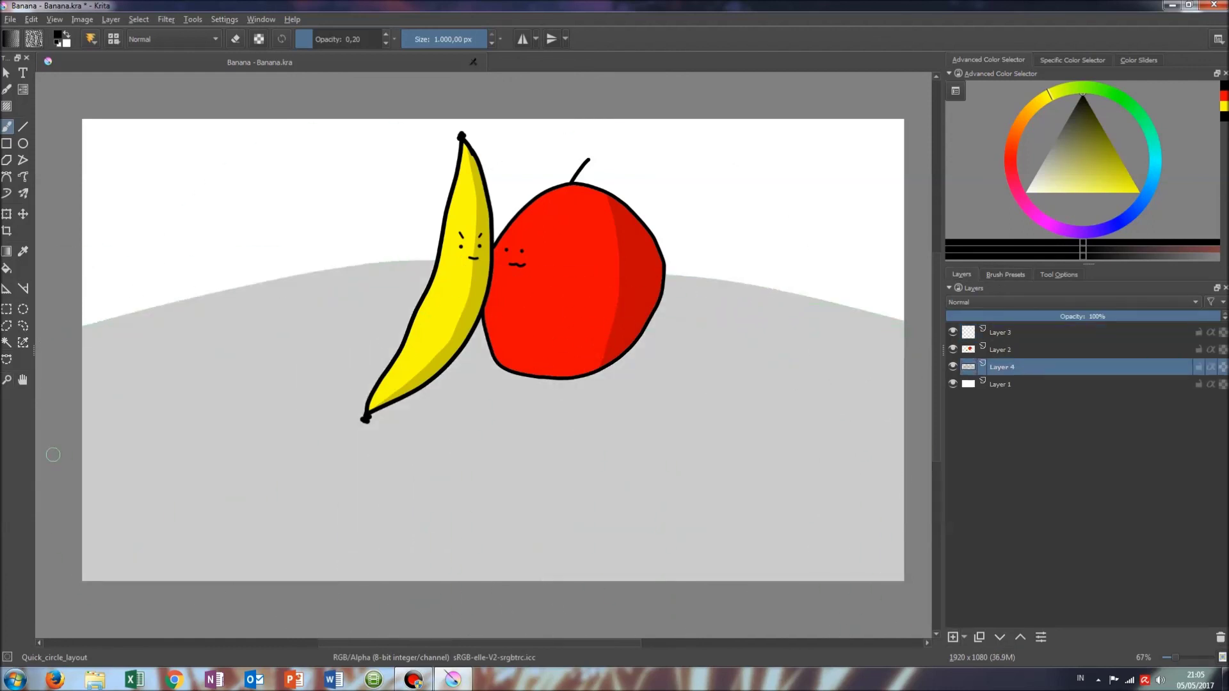